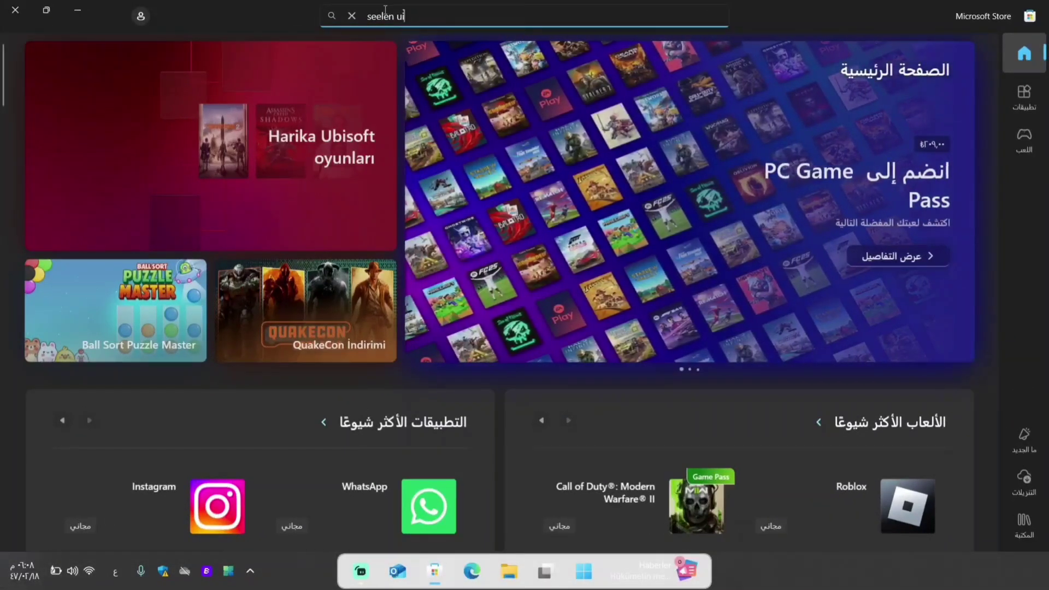
Search the store for "seelen ui" and install Seelen UI, leaving the store window minimized
key(Return)
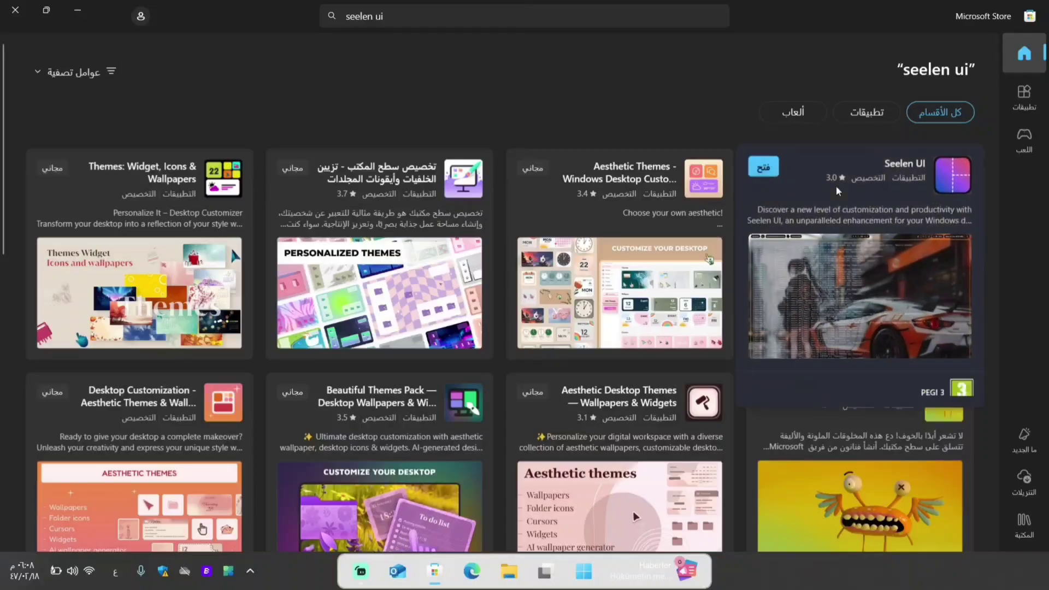
click(835, 191)
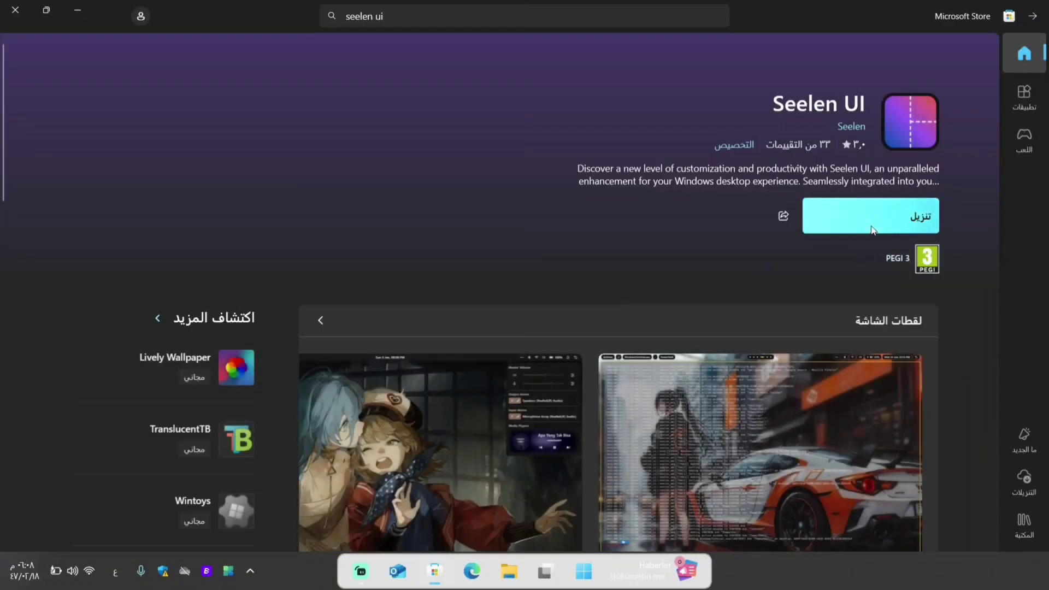
click(855, 224)
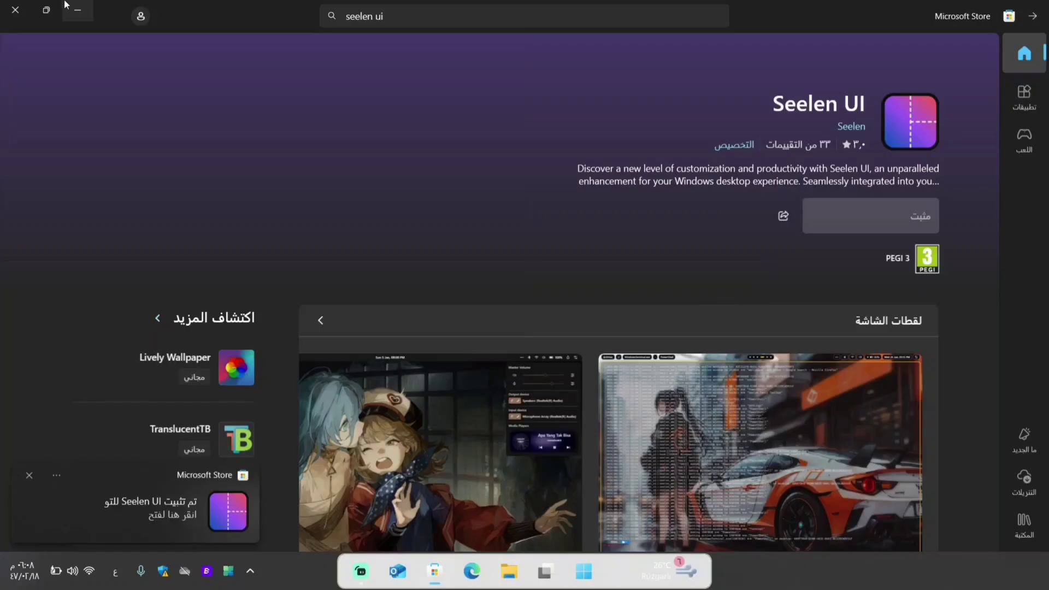
click(80, 11)
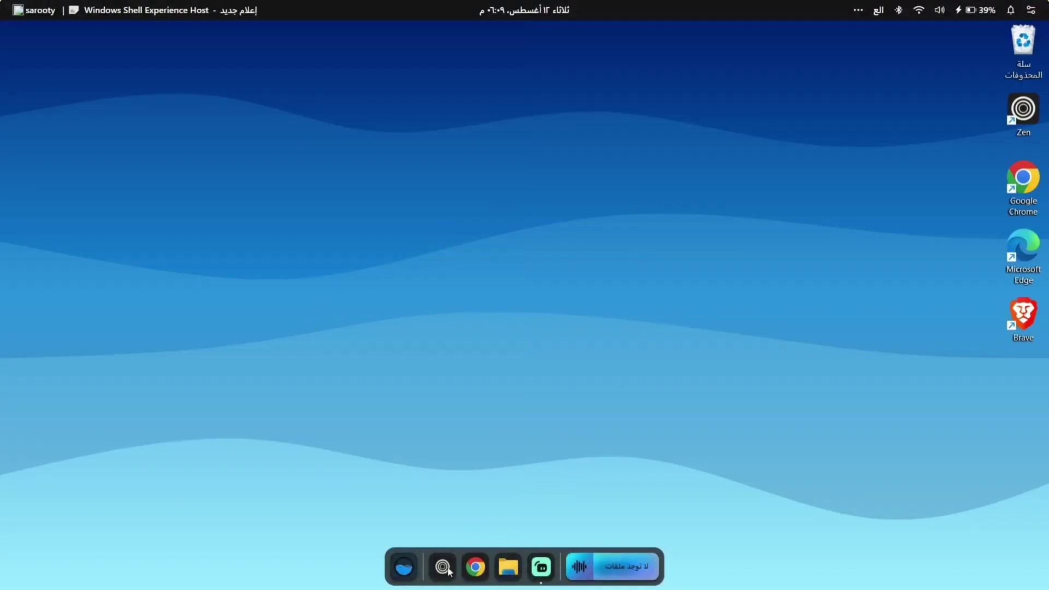
Pin the Brave desktop shortcut to the dock and open the themes section of the Seelen UI resource settings
drag(1025, 319, 498, 563)
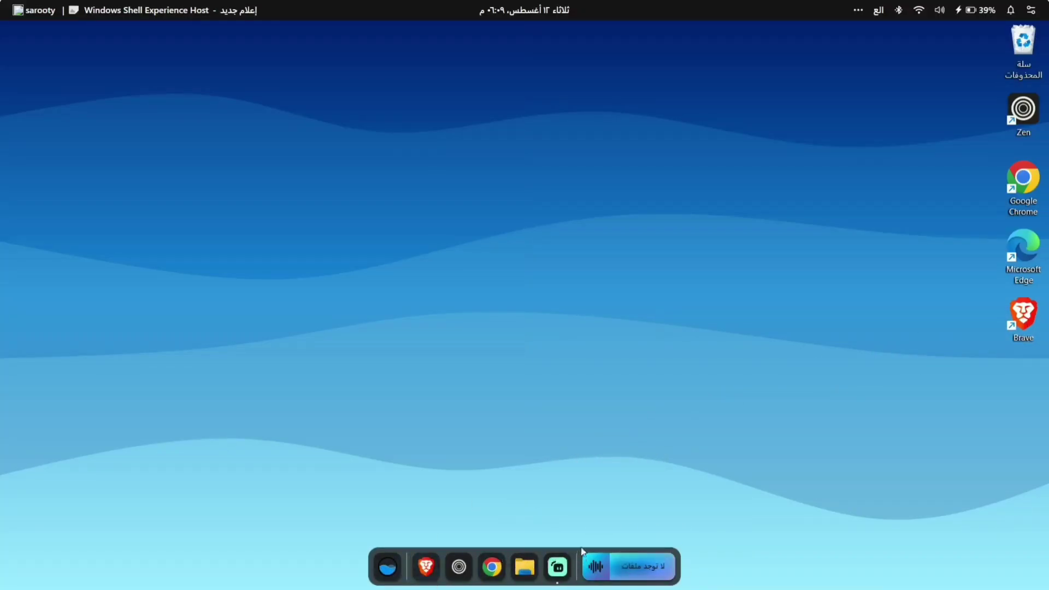
right_click(642, 8)
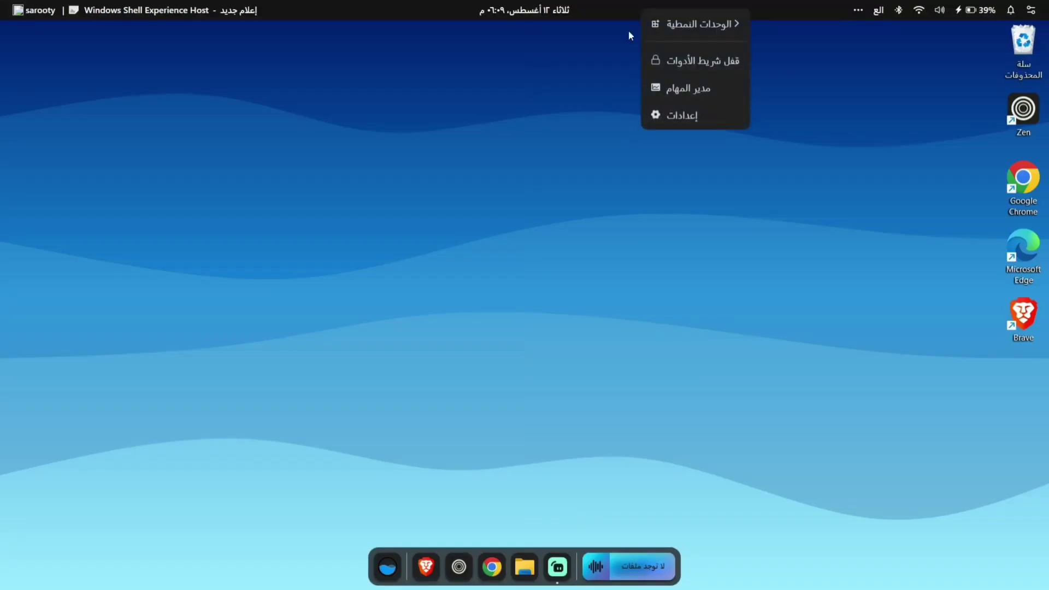
click(671, 122)
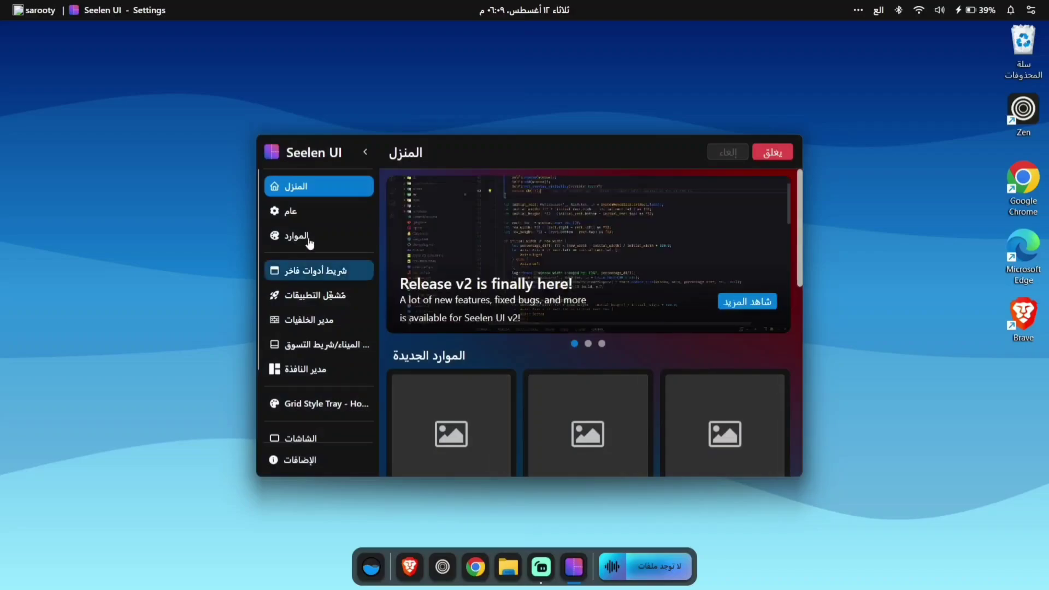
click(309, 240)
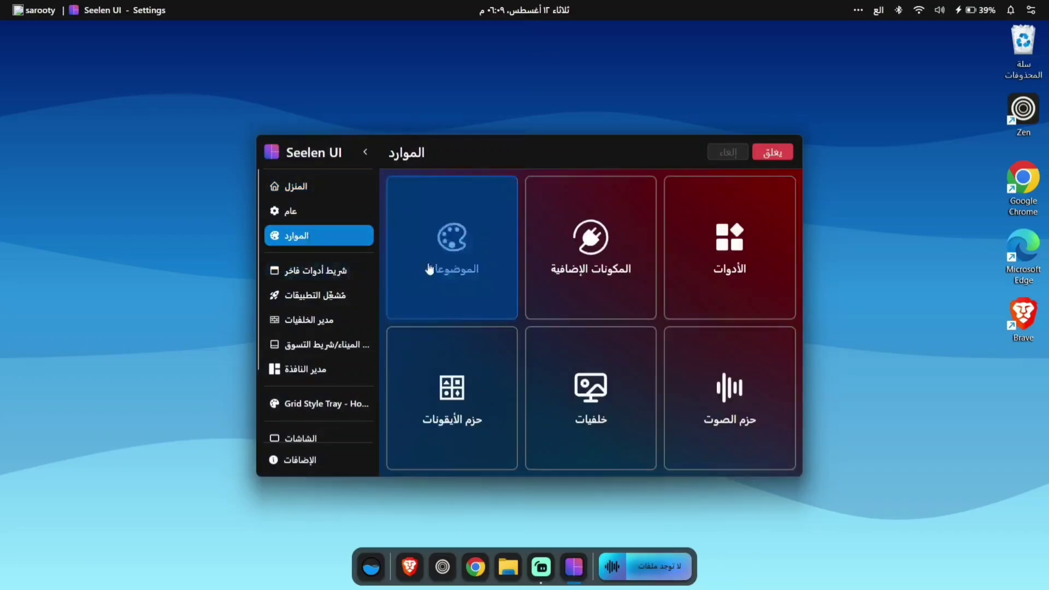
click(472, 271)
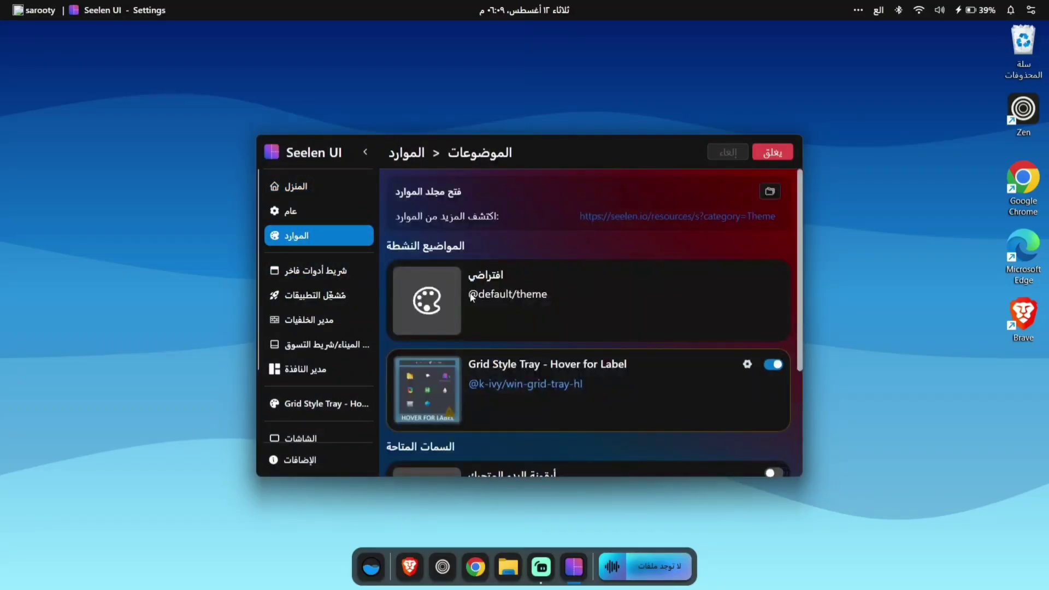
Open the online theme catalogue in Microsoft Edge just once, and download and enable "Grid Style Tray - Hover for Label" in Seelen UI
click(635, 218)
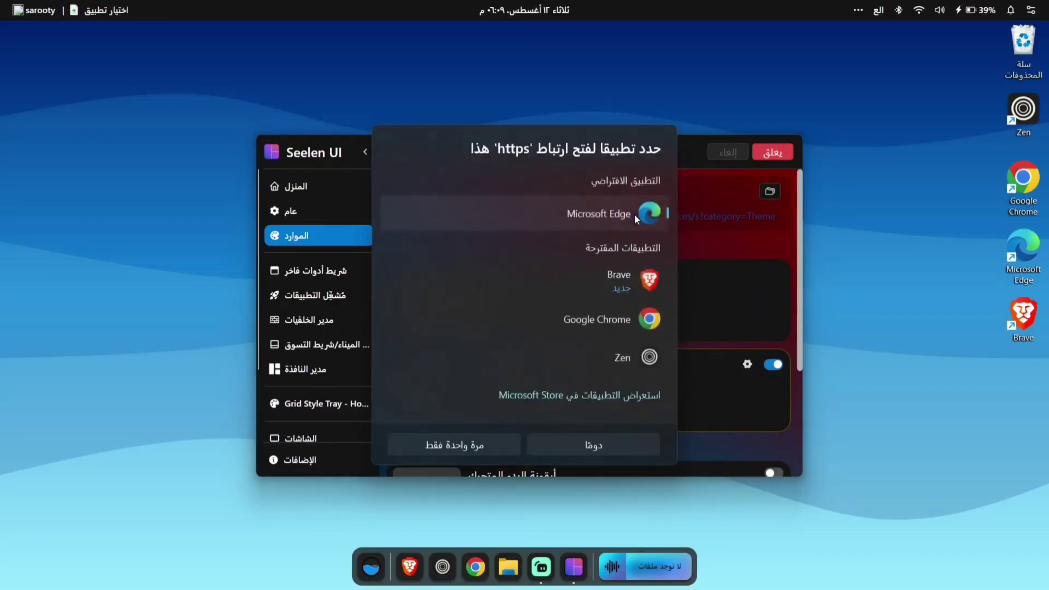
click(469, 454)
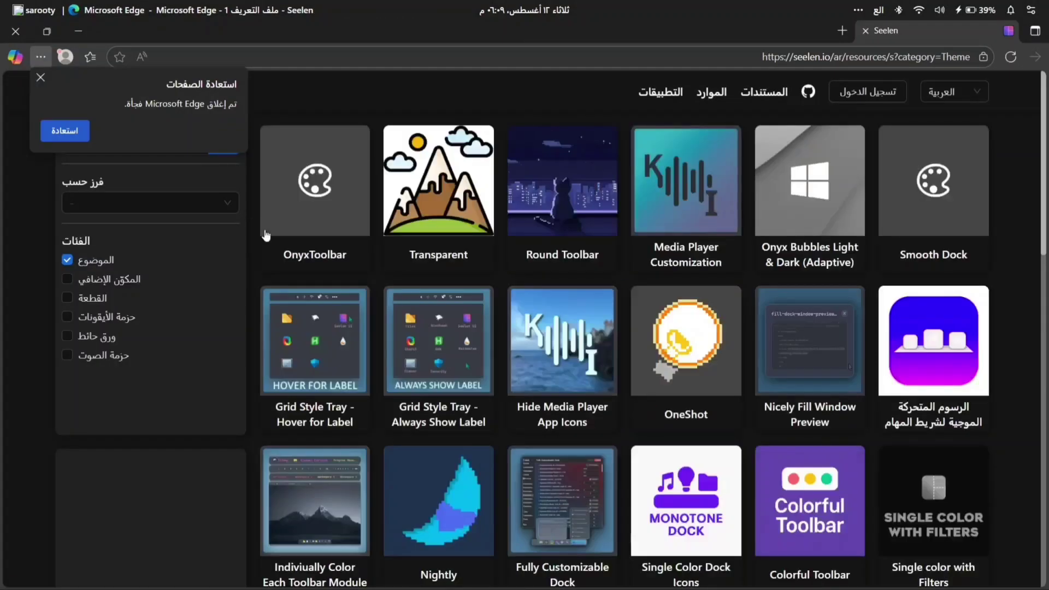
click(320, 367)
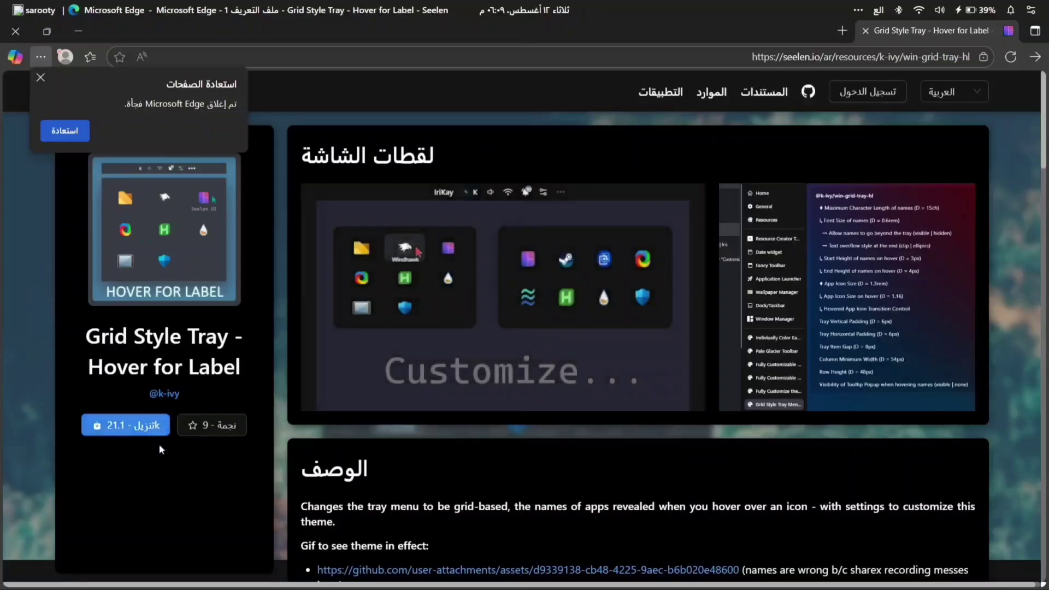
click(126, 425)
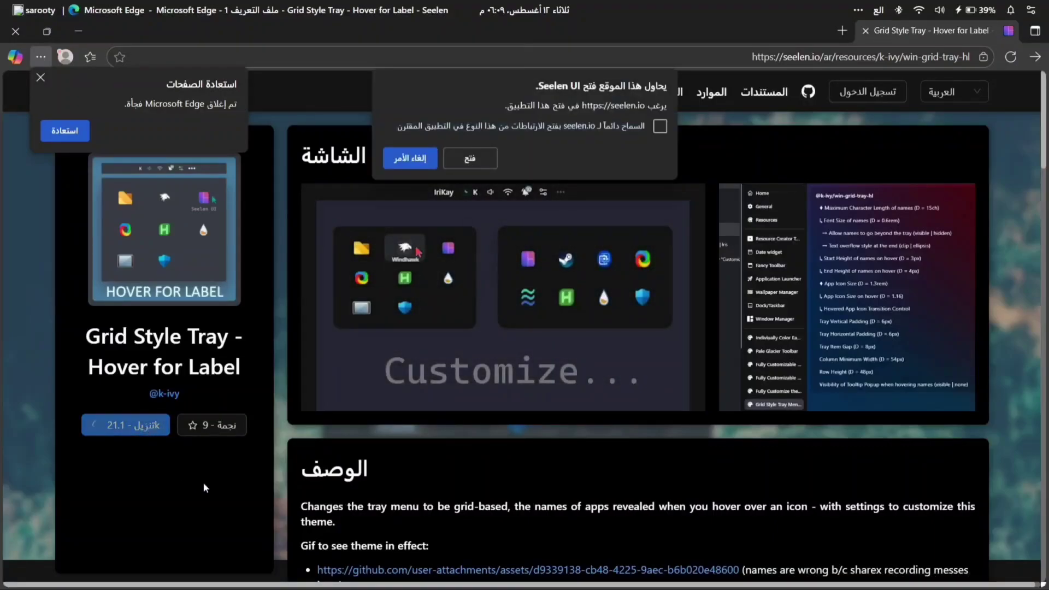
click(469, 159)
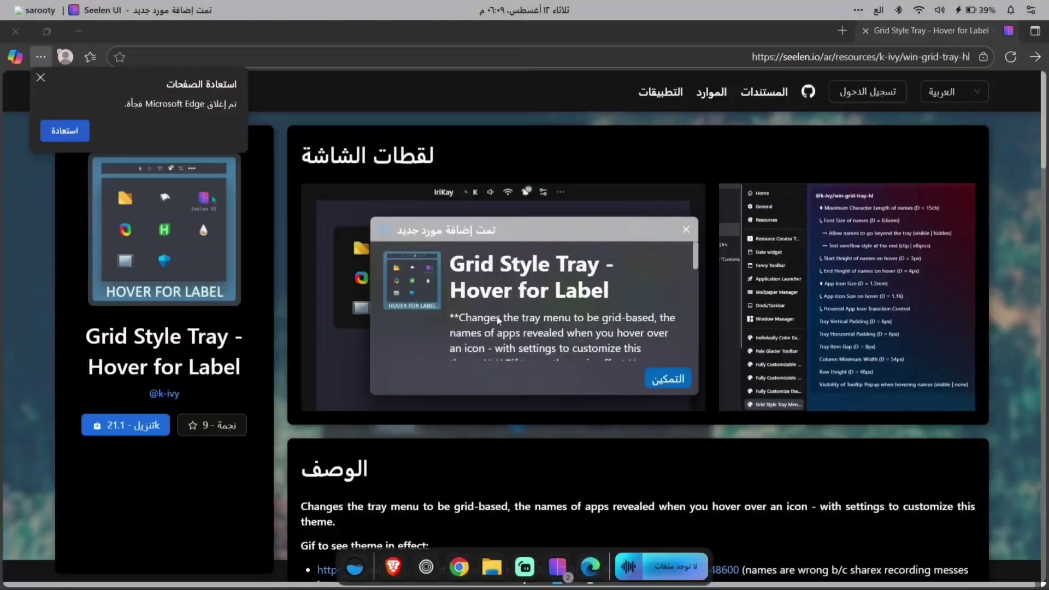
click(667, 379)
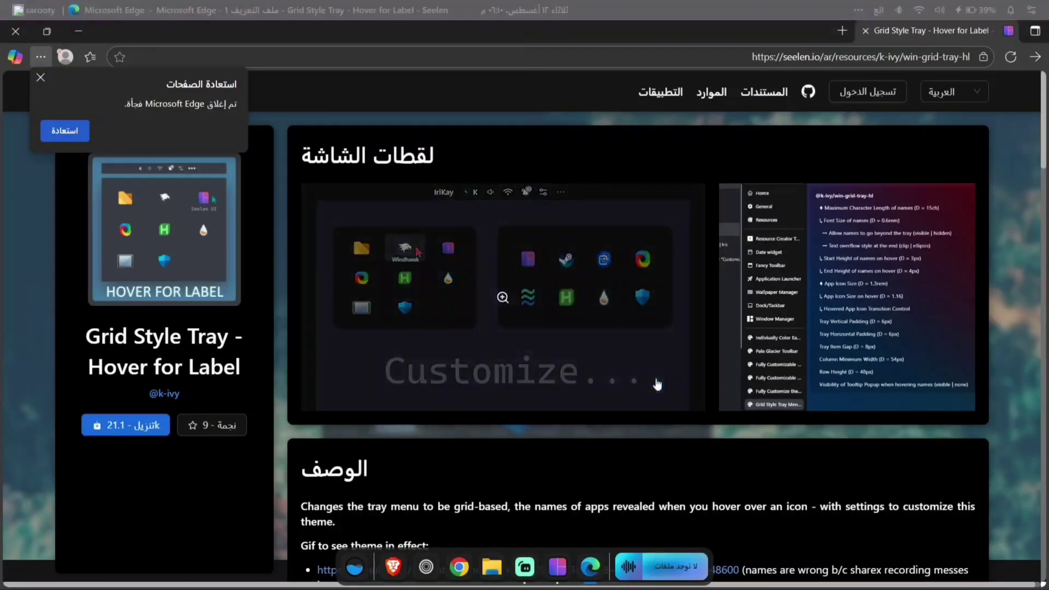
click(859, 10)
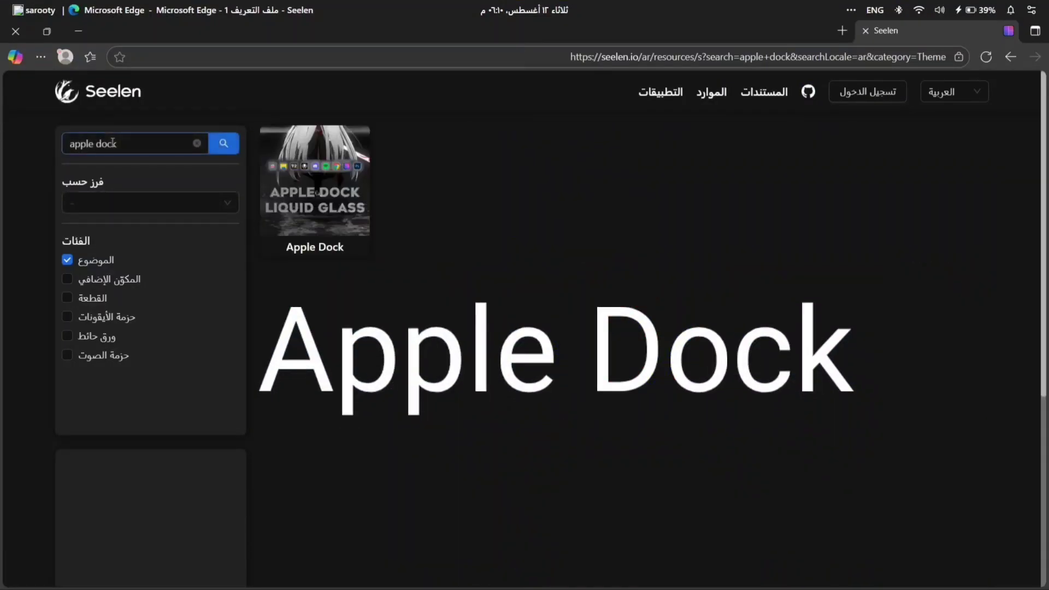
Download the Apple Dock theme from the search results into Seelen UI and enable it
click(310, 186)
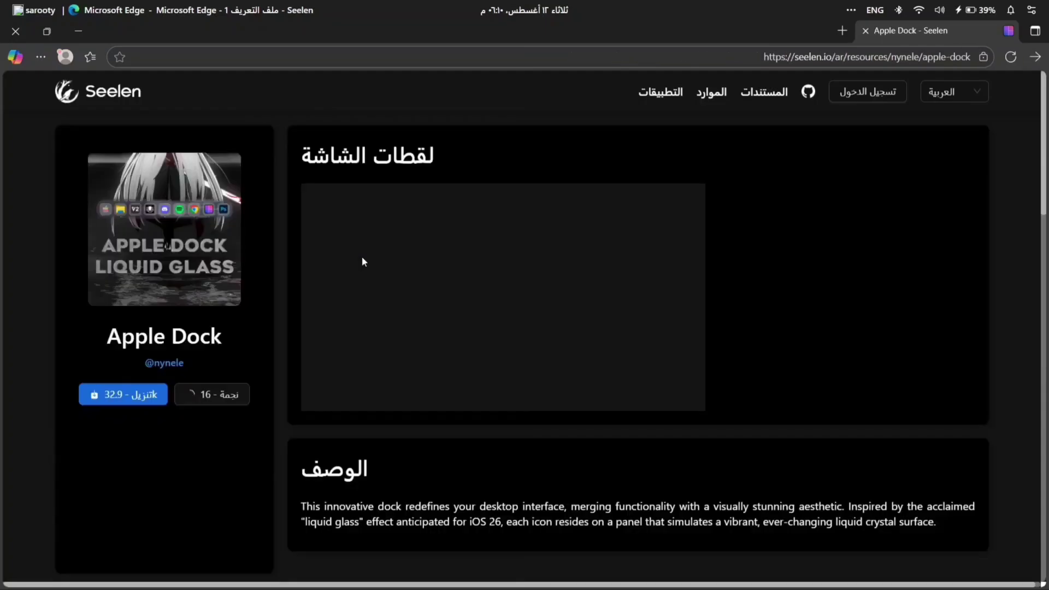
click(139, 394)
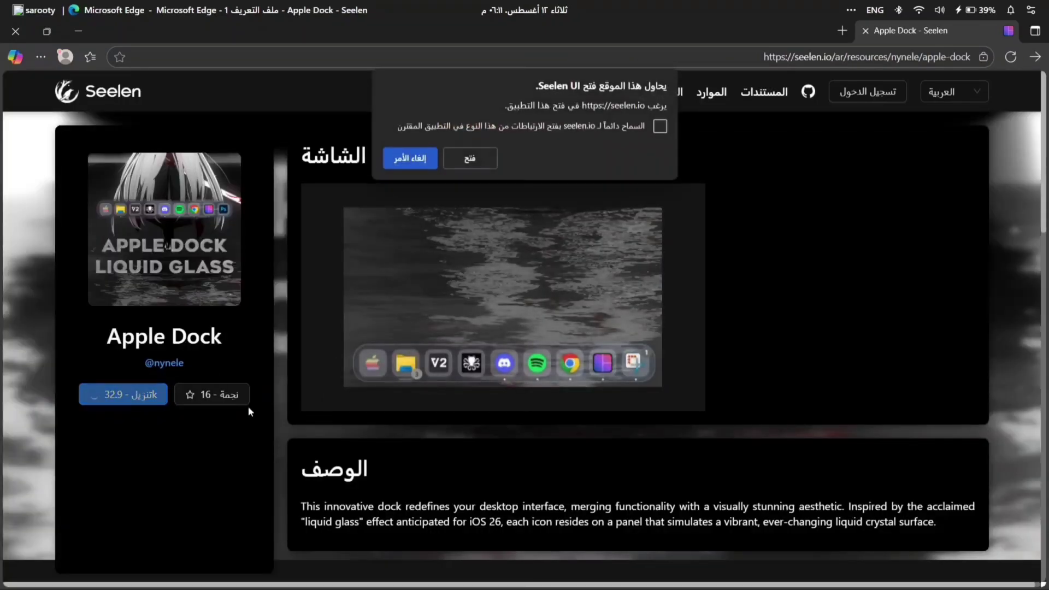
click(464, 155)
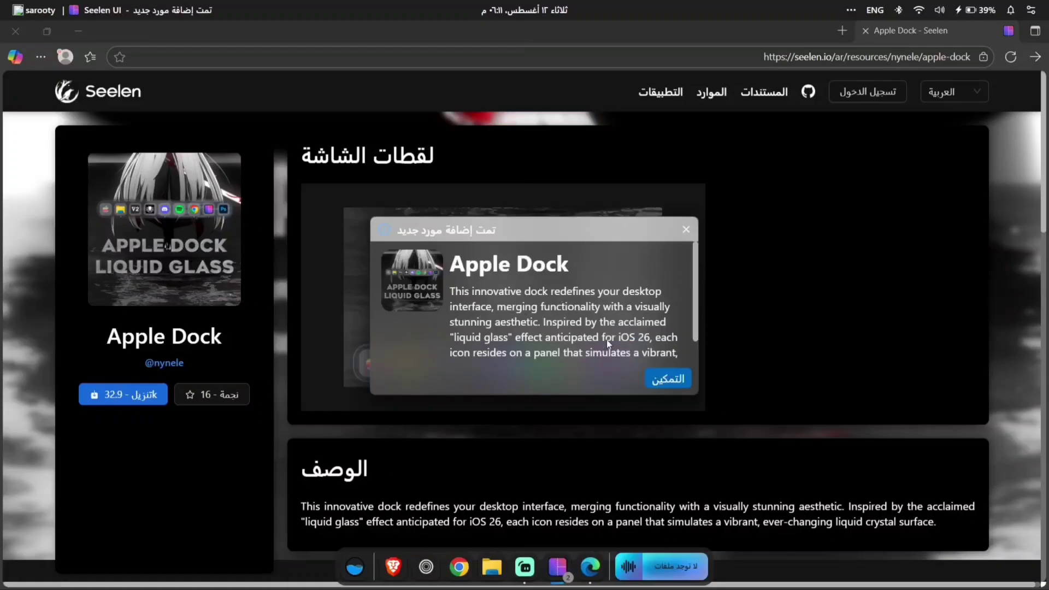
click(674, 380)
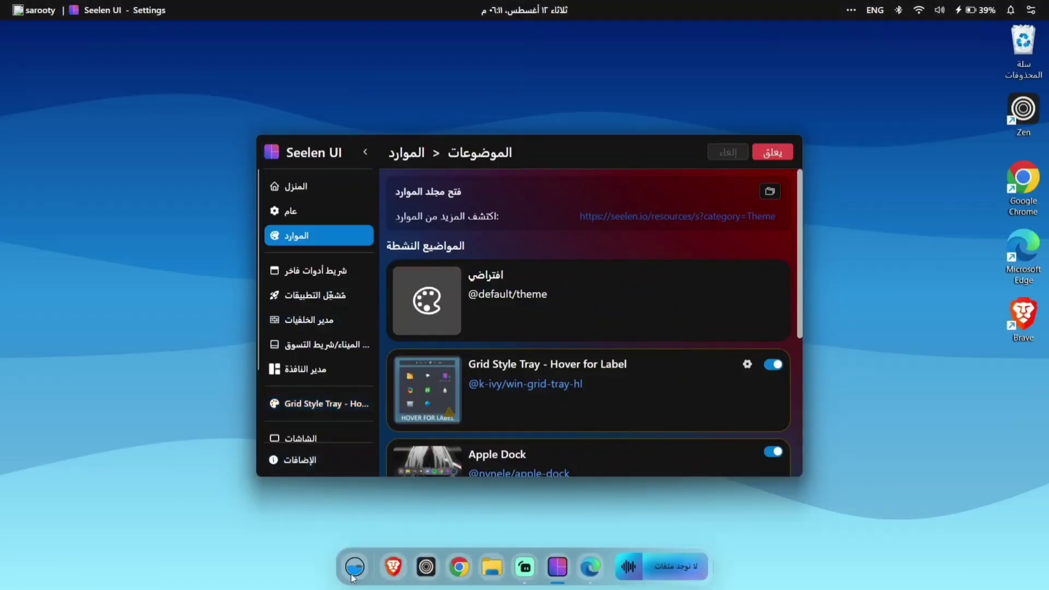
Return to Microsoft Edge, search the resources for "wave animation", and install and enable the dock wave animation theme in Seelen UI
click(601, 571)
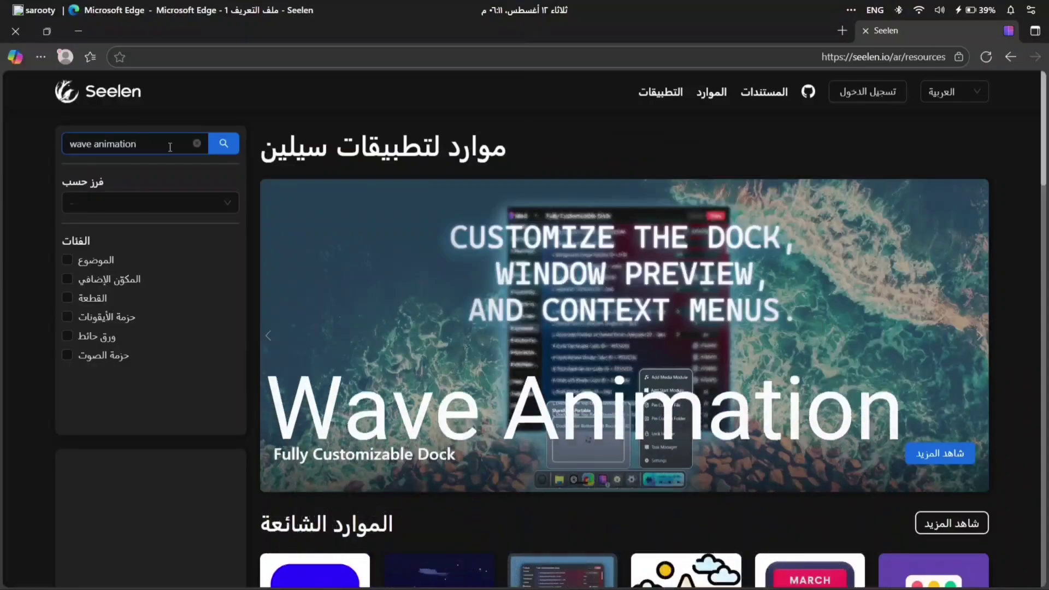
key(Return)
click(322, 230)
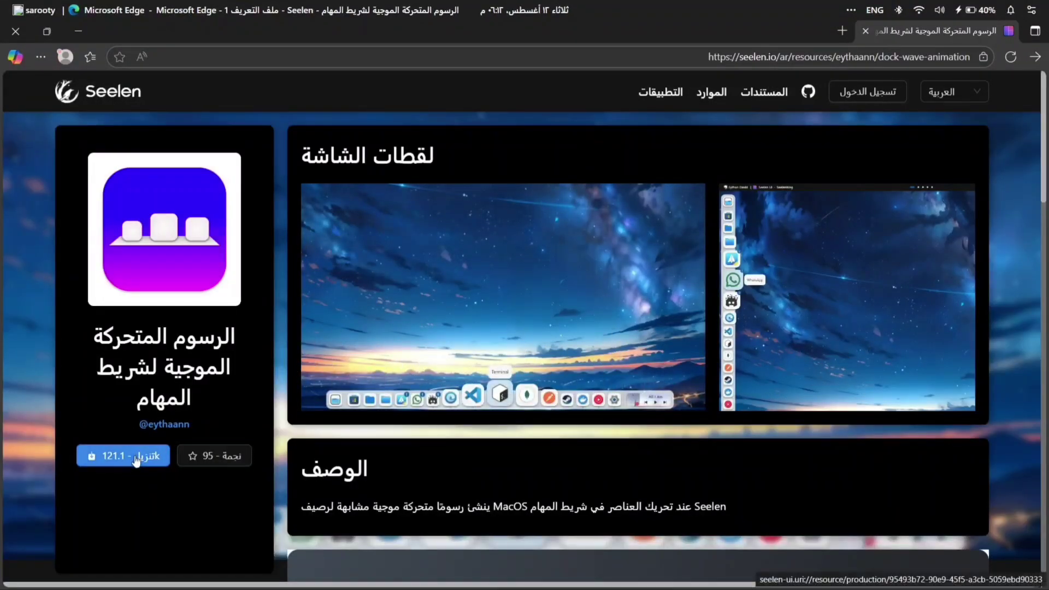
click(147, 464)
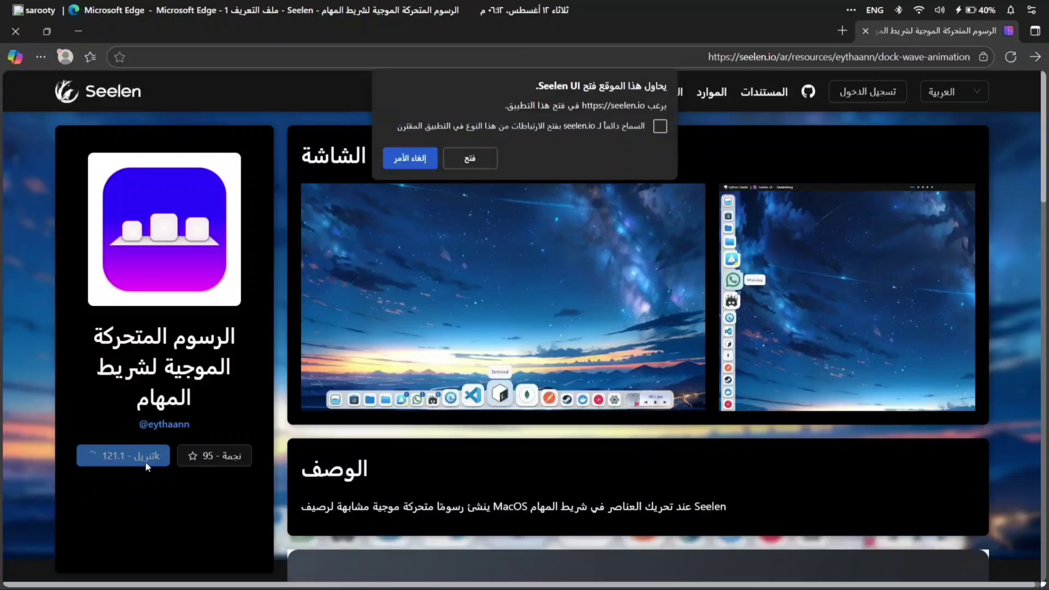
click(465, 156)
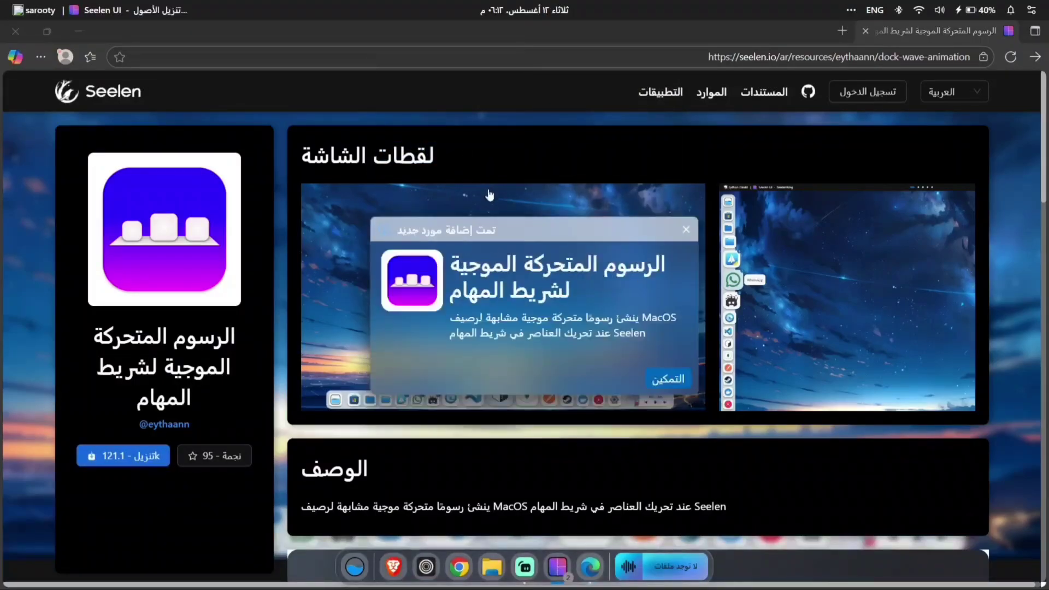
click(664, 377)
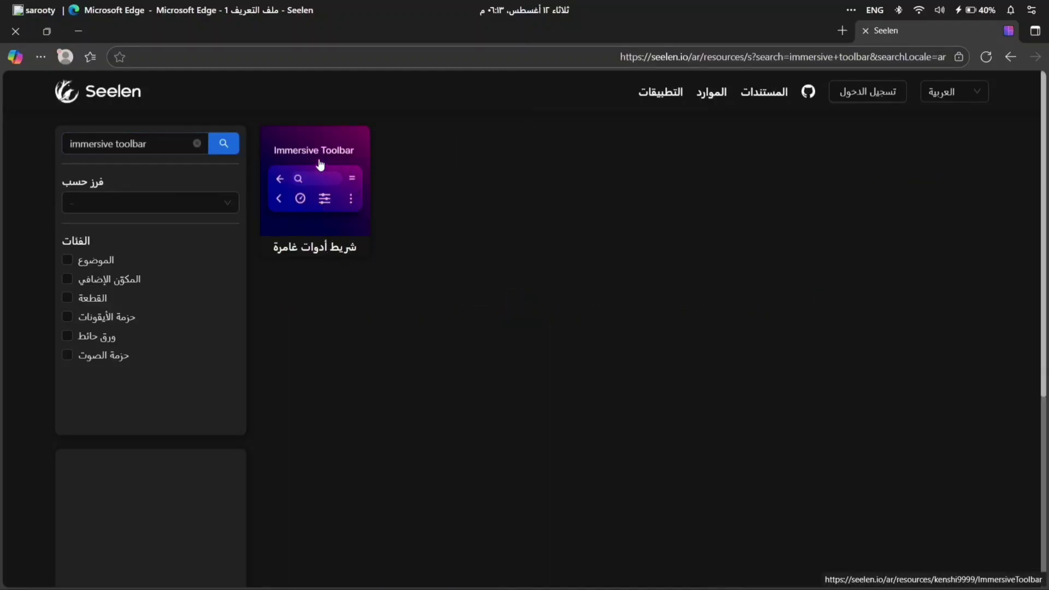
Download the Immersive Toolbar theme into Seelen UI, enable it, and minimize the browser
click(421, 256)
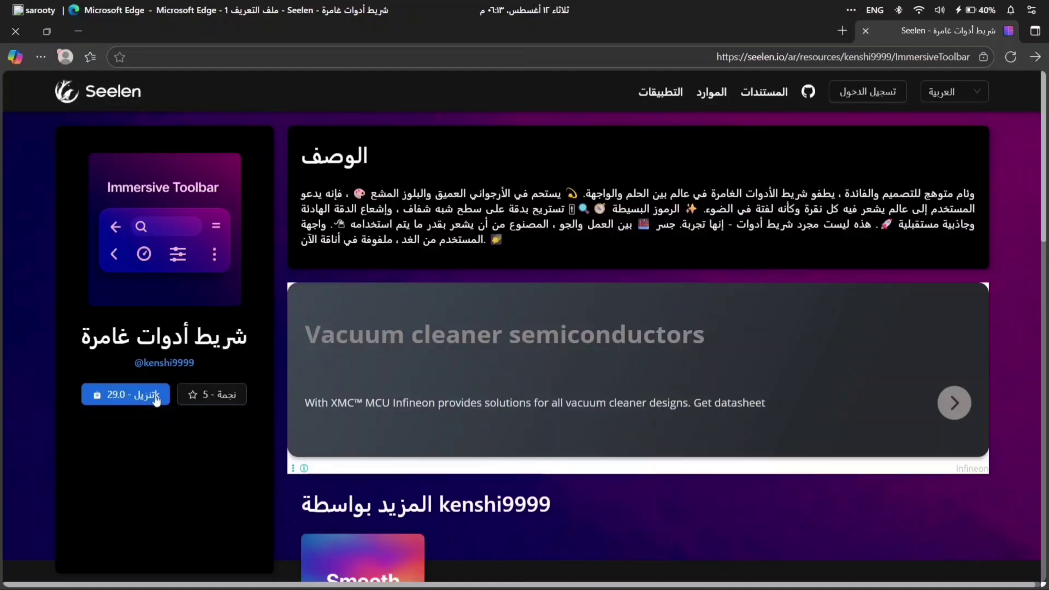
click(133, 397)
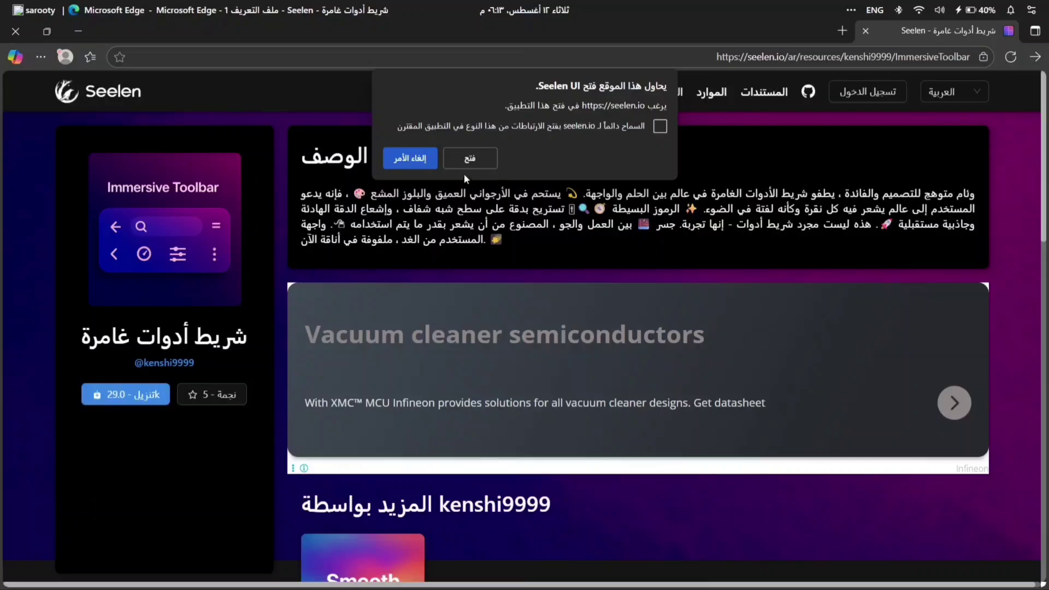
click(469, 159)
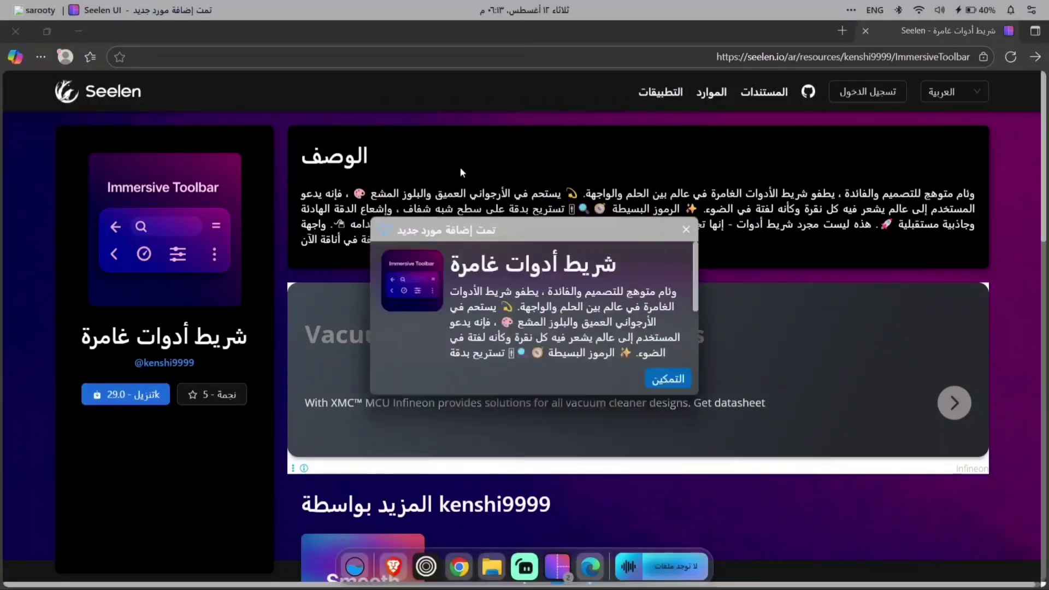
click(655, 382)
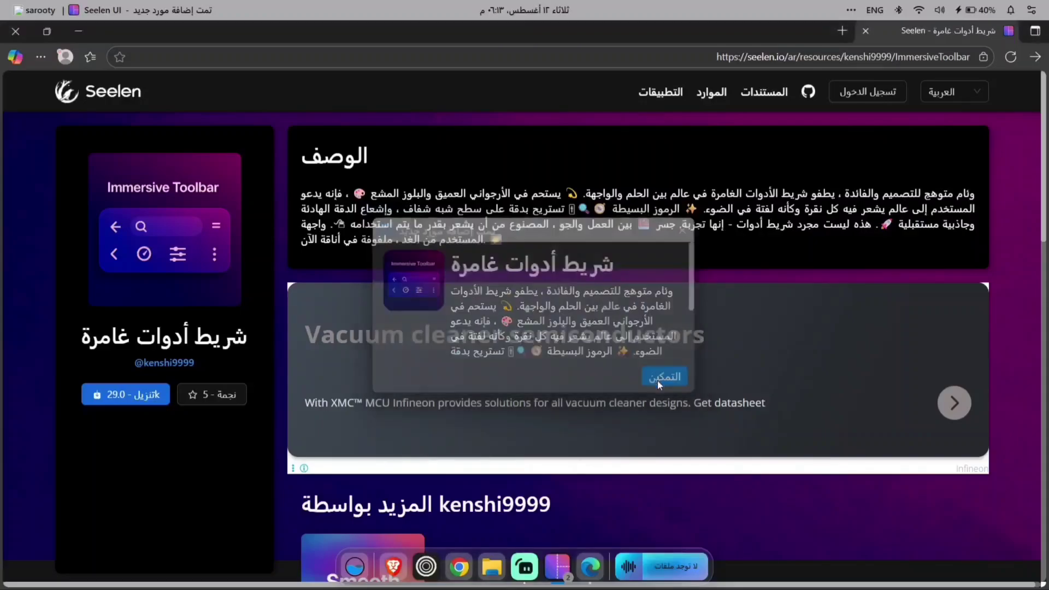
click(79, 31)
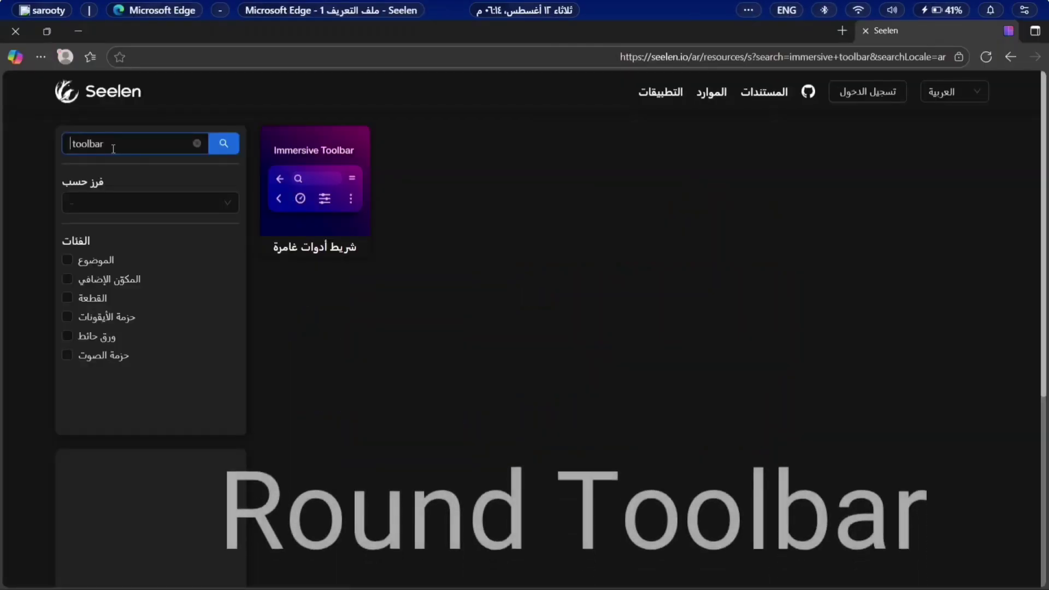
Find the Round Toolbar theme with a "round toolbar" search, install and enable it in Seelen UI, and remove the toolbar's app-name module
text(r)
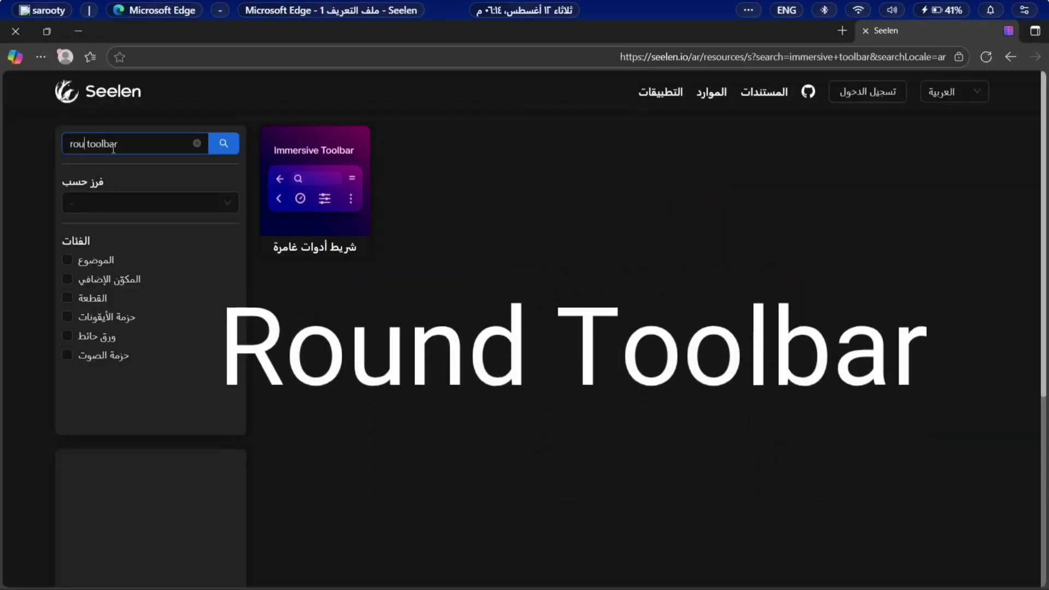
text(ound)
key(Return)
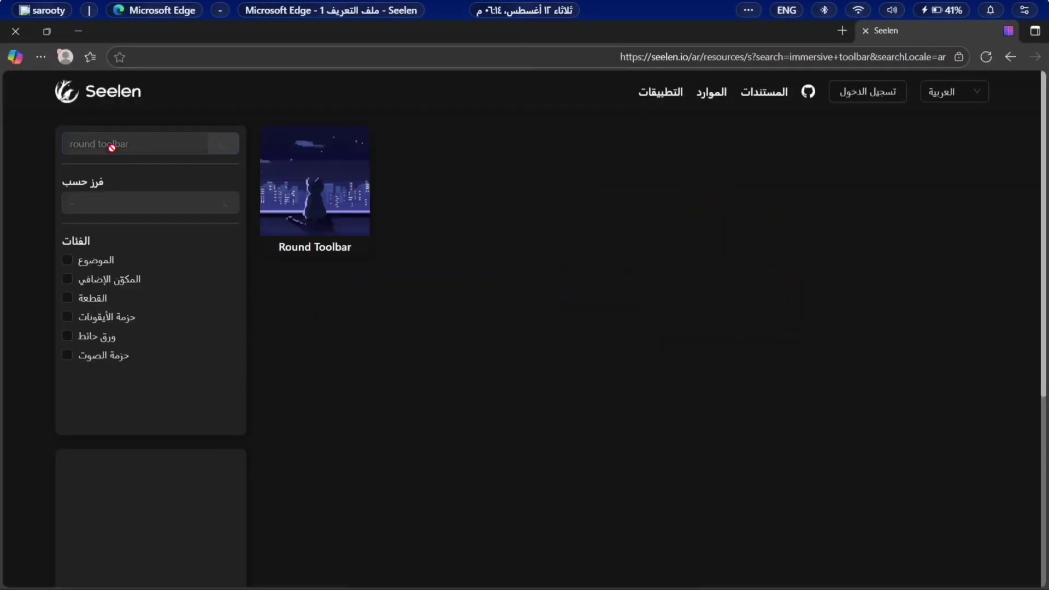
click(335, 210)
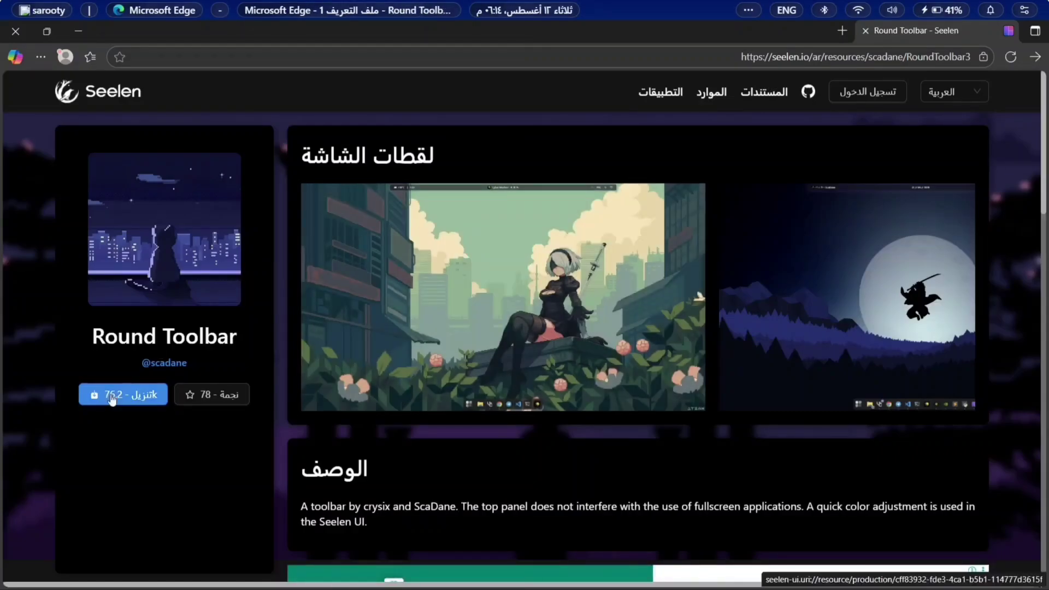
click(113, 400)
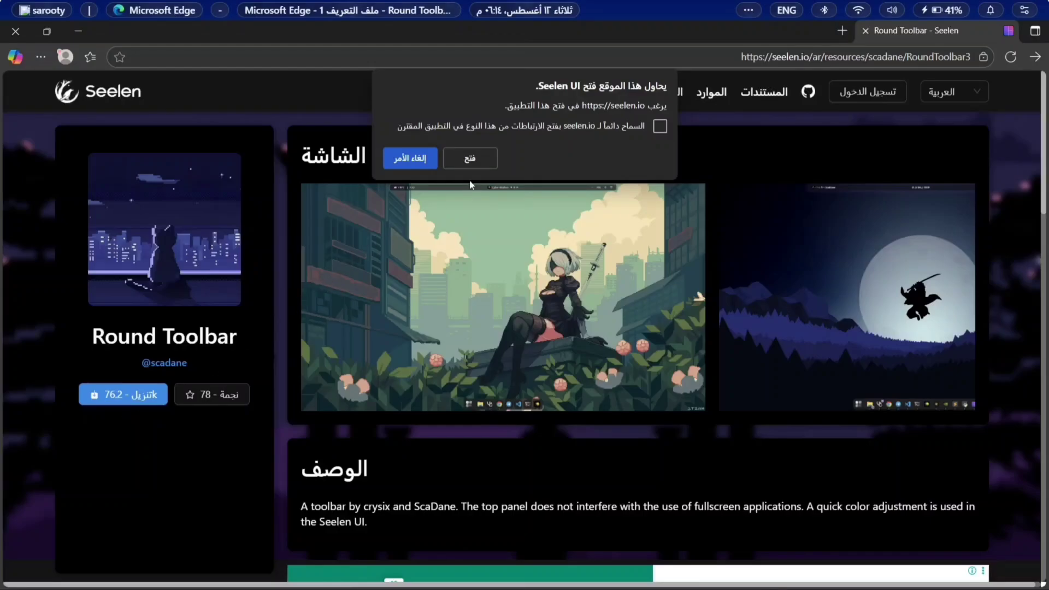
click(480, 158)
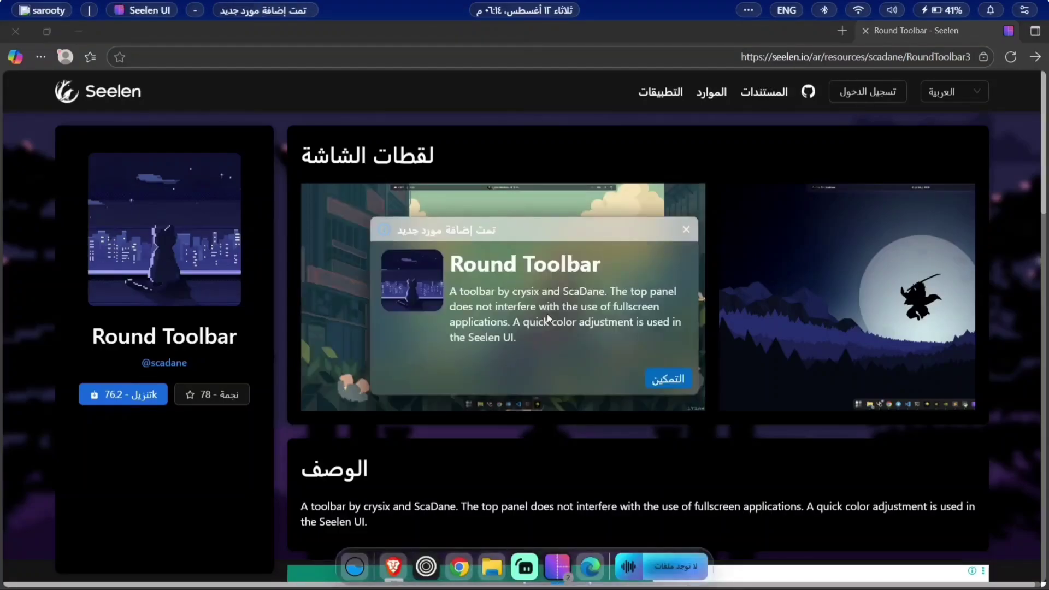
click(659, 385)
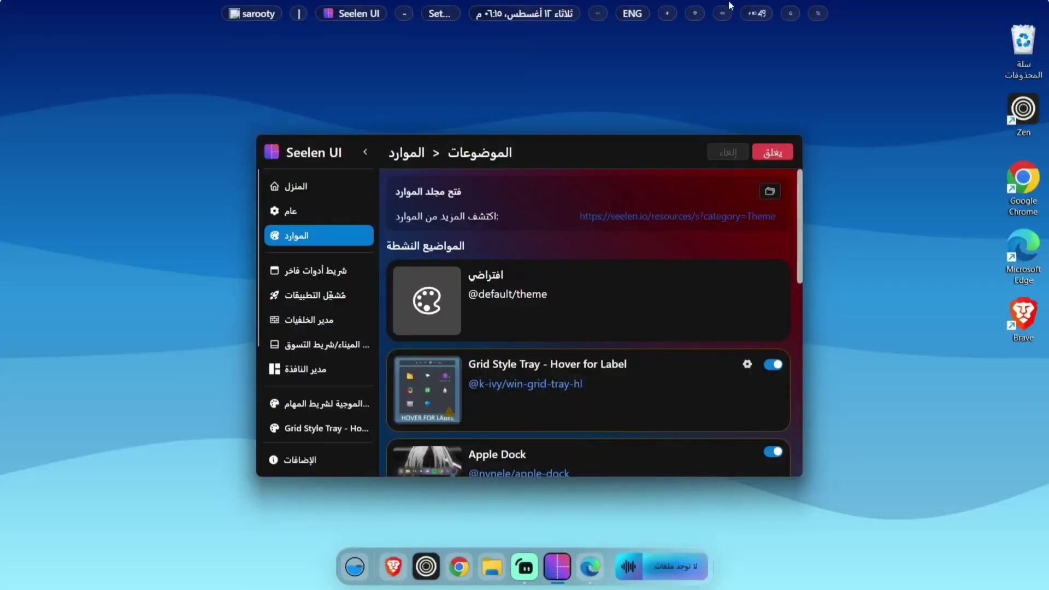
right_click(359, 18)
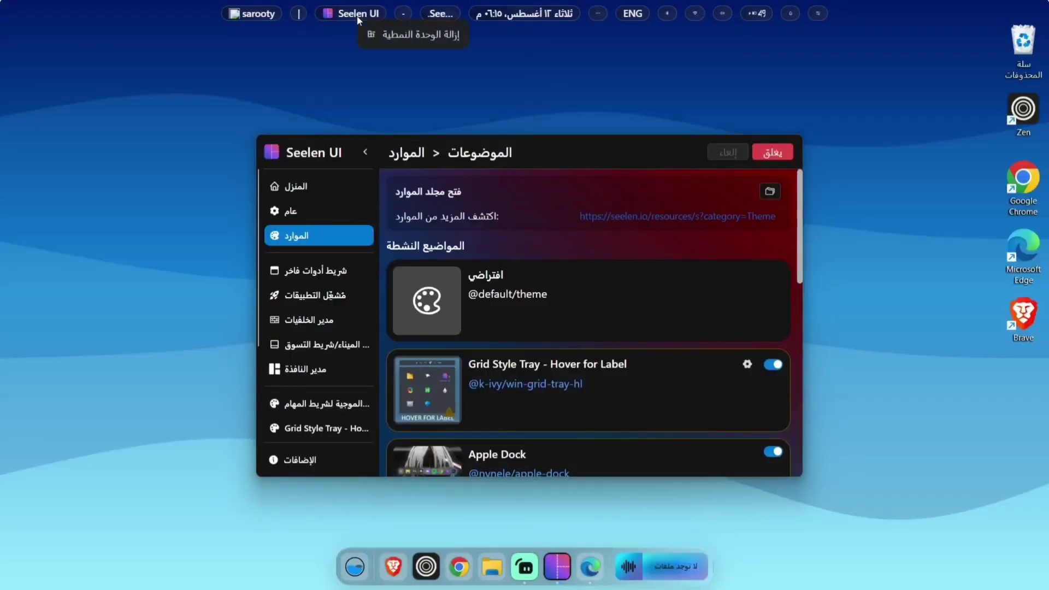
click(424, 34)
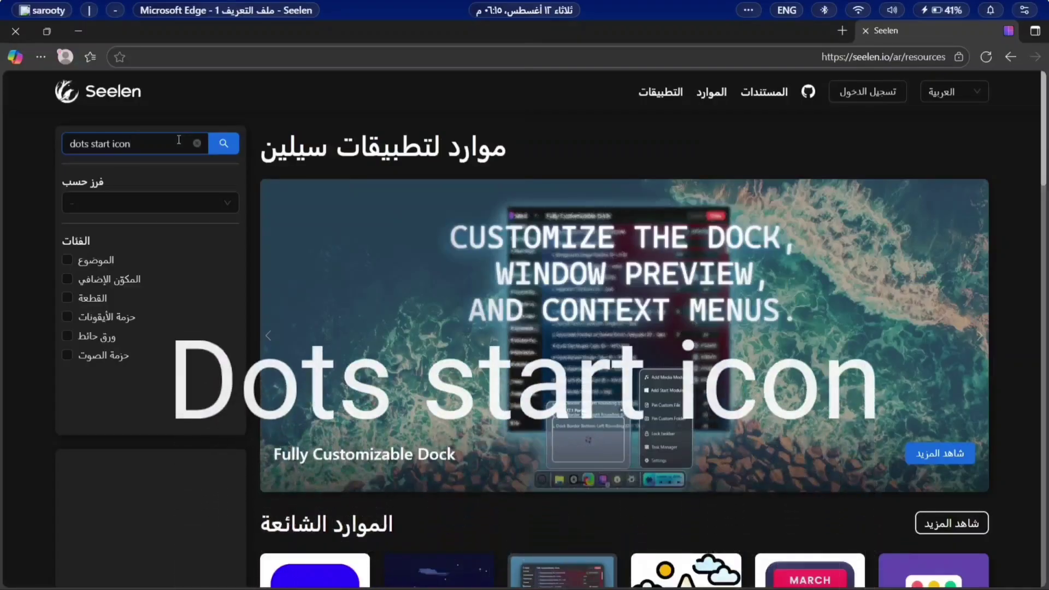
Search the Seelen resources in Microsoft Edge for "dots start icon", and download and enable Dots Start Icon in Seelen UI
key(Return)
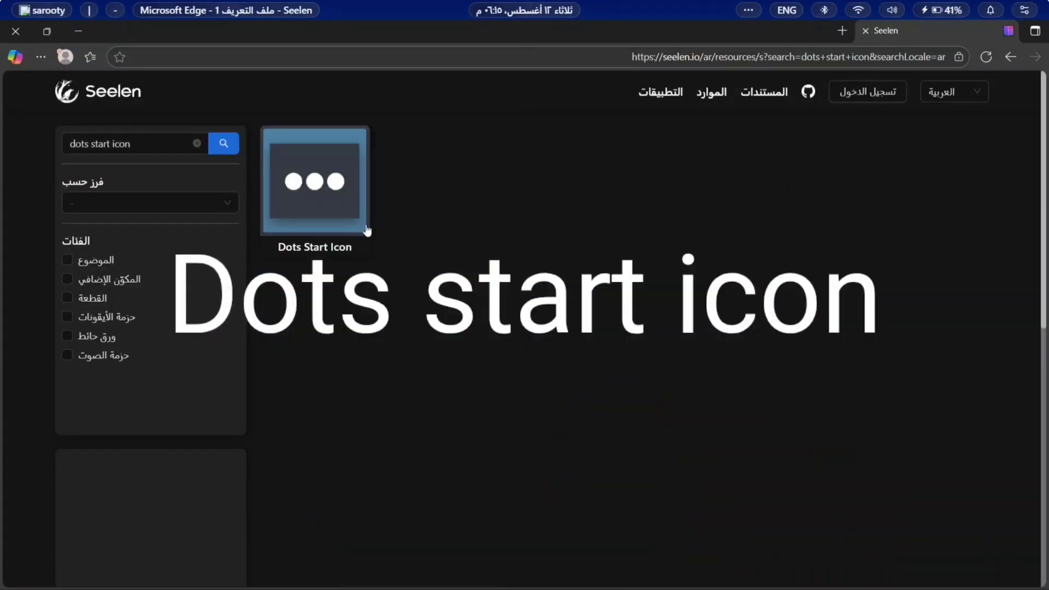
click(338, 250)
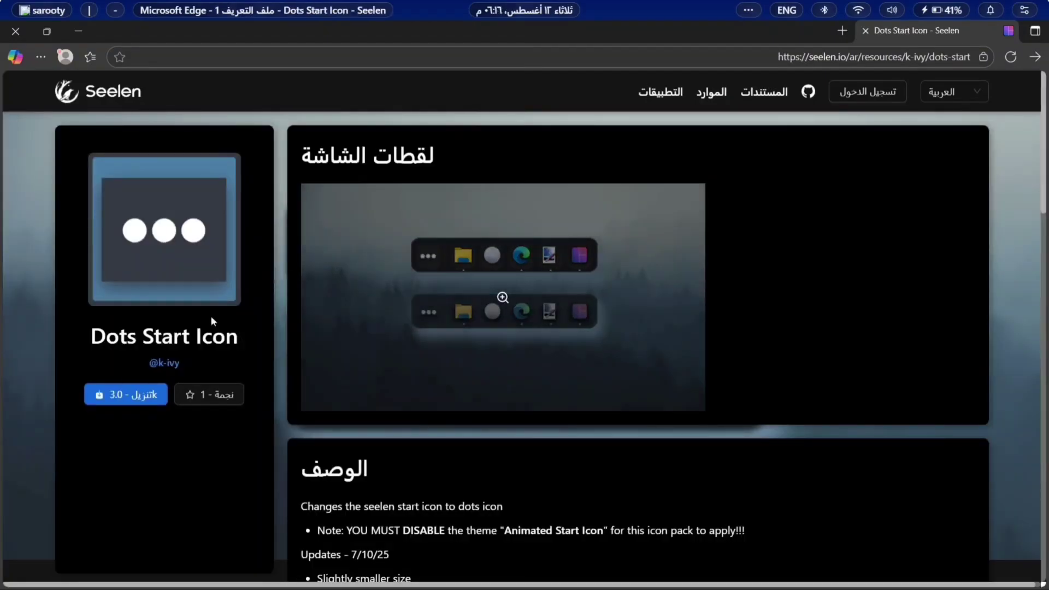
click(130, 400)
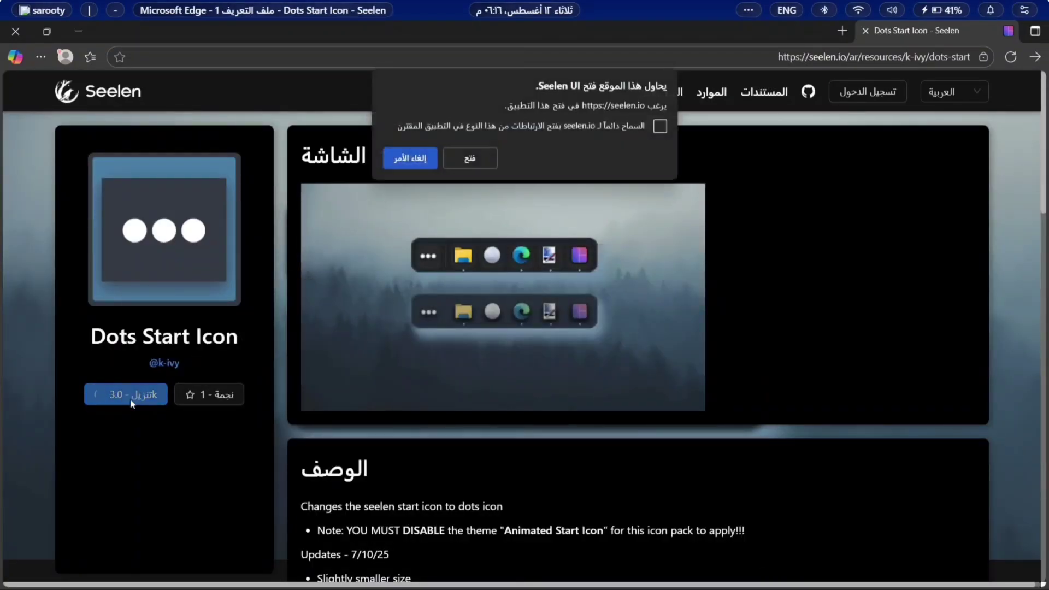
click(470, 158)
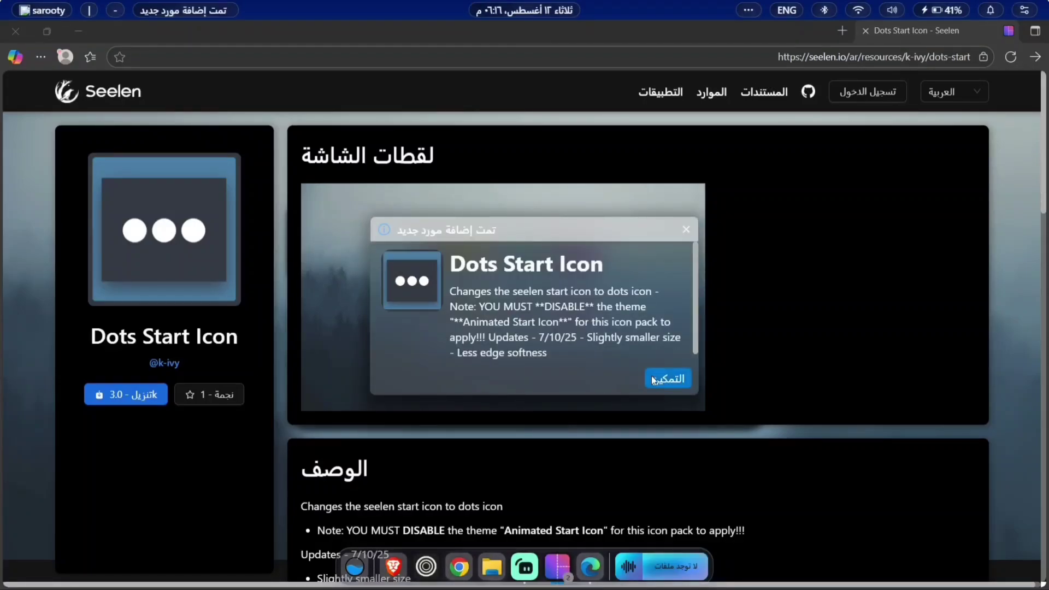
click(654, 381)
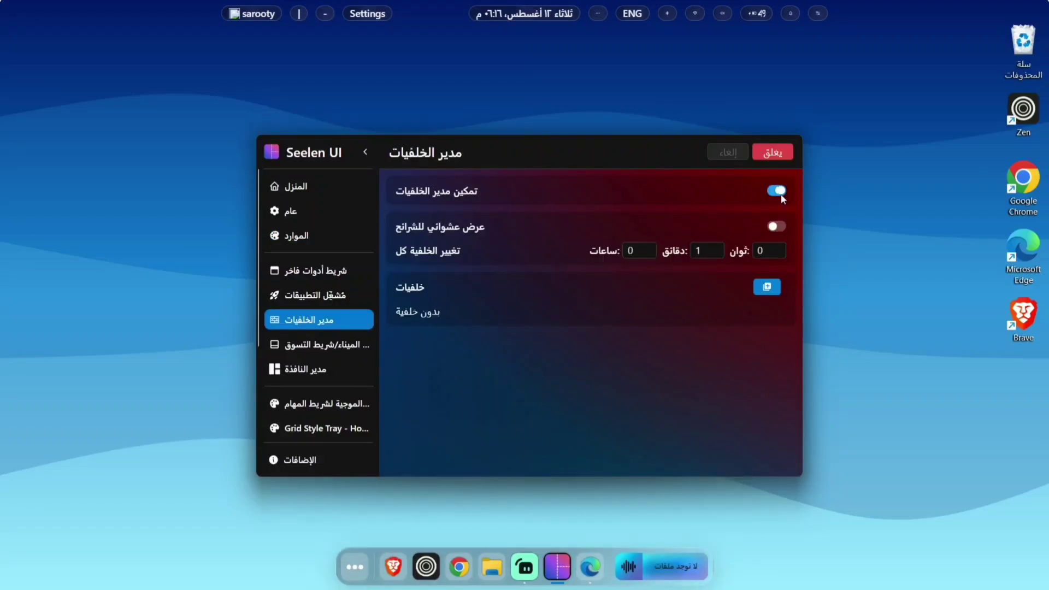
Disable the wallpaper manager in the Seelen UI settings and save the change
click(782, 197)
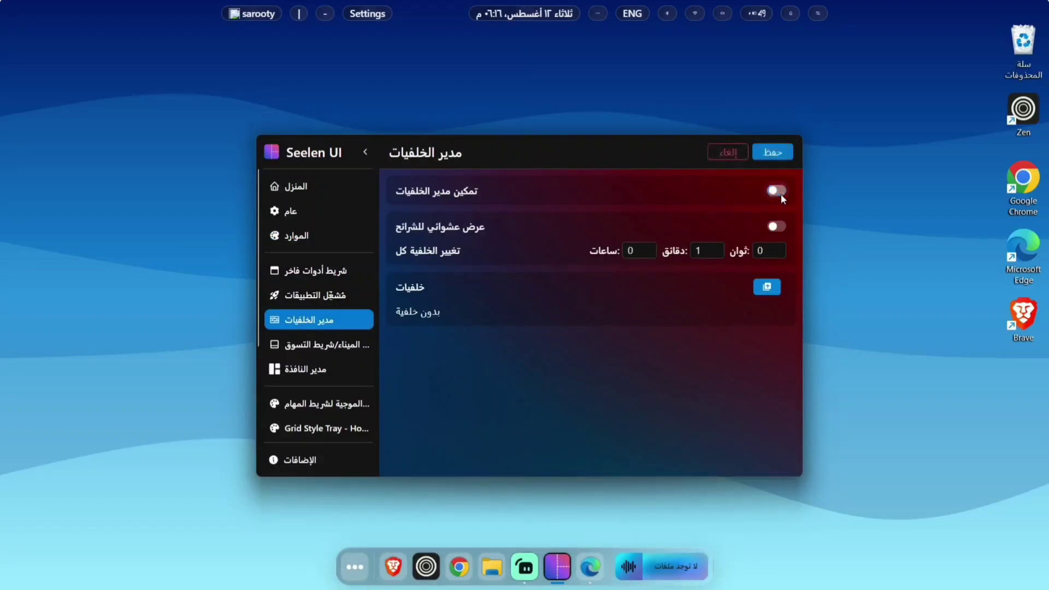
click(770, 154)
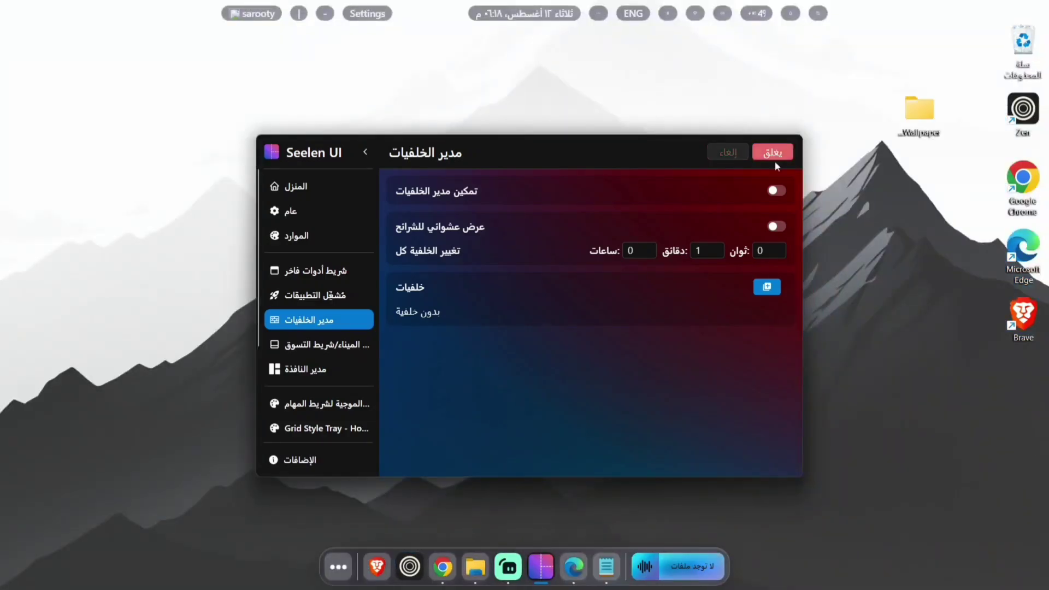
Set 2.png from the downloaded Wallpapers_MC folder as the desktop background and hide the desktop icons
click(767, 287)
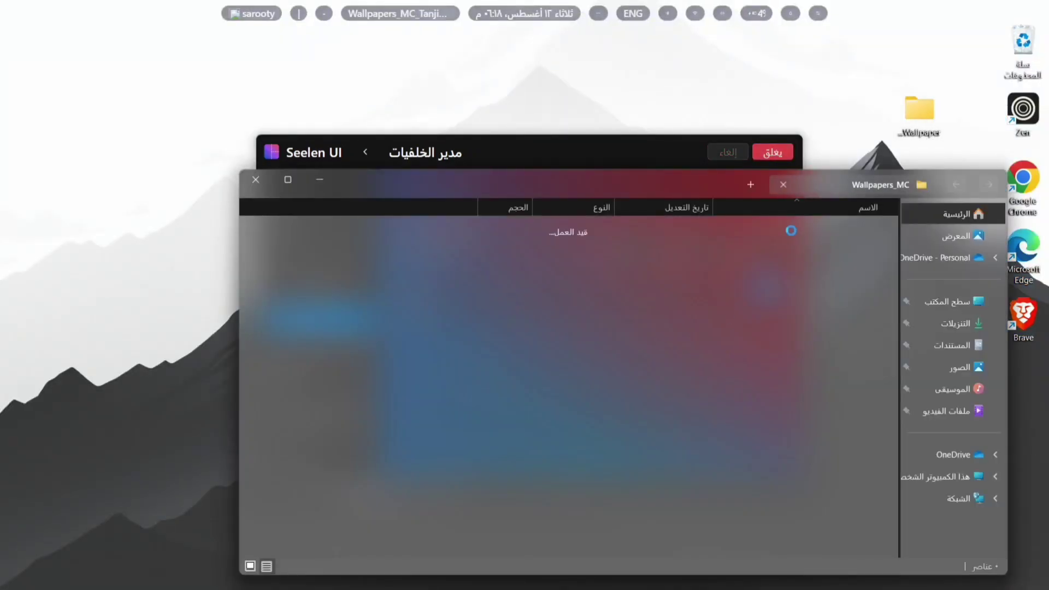
double_click(785, 262)
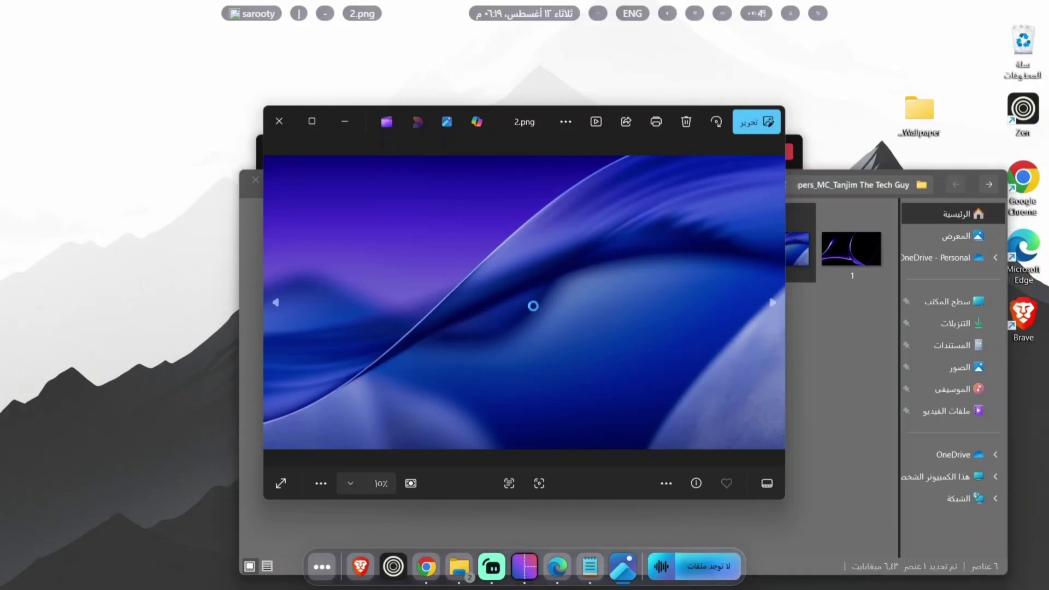
right_click(533, 306)
mouse_move(300, 169)
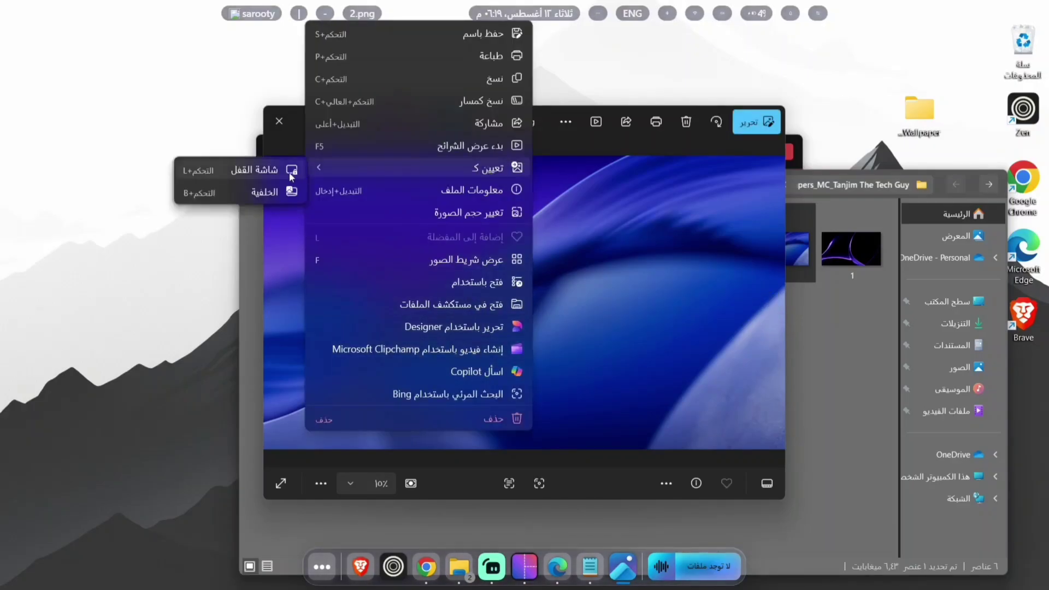
click(257, 192)
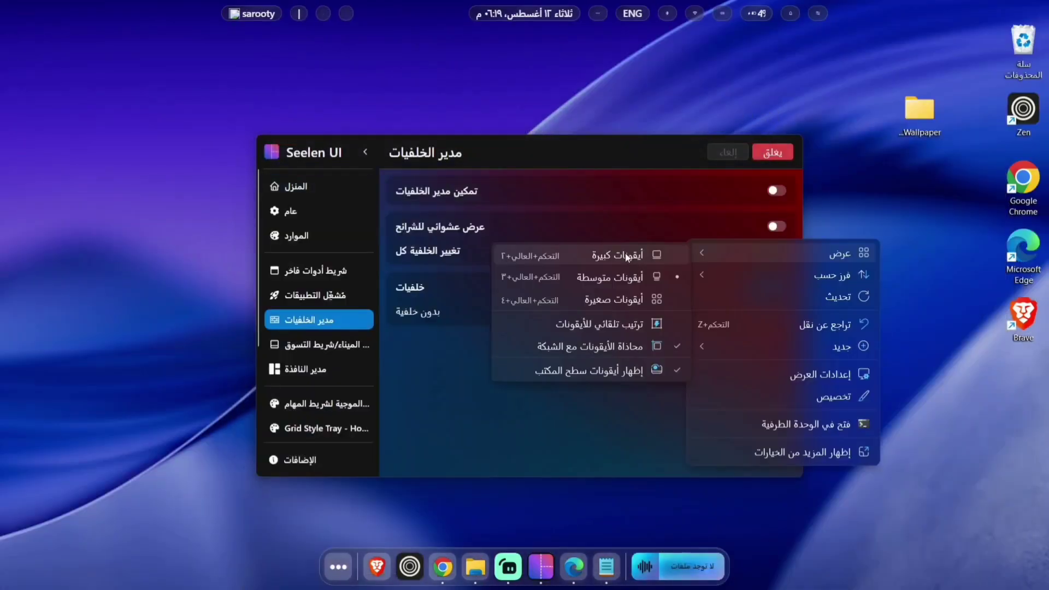
click(636, 365)
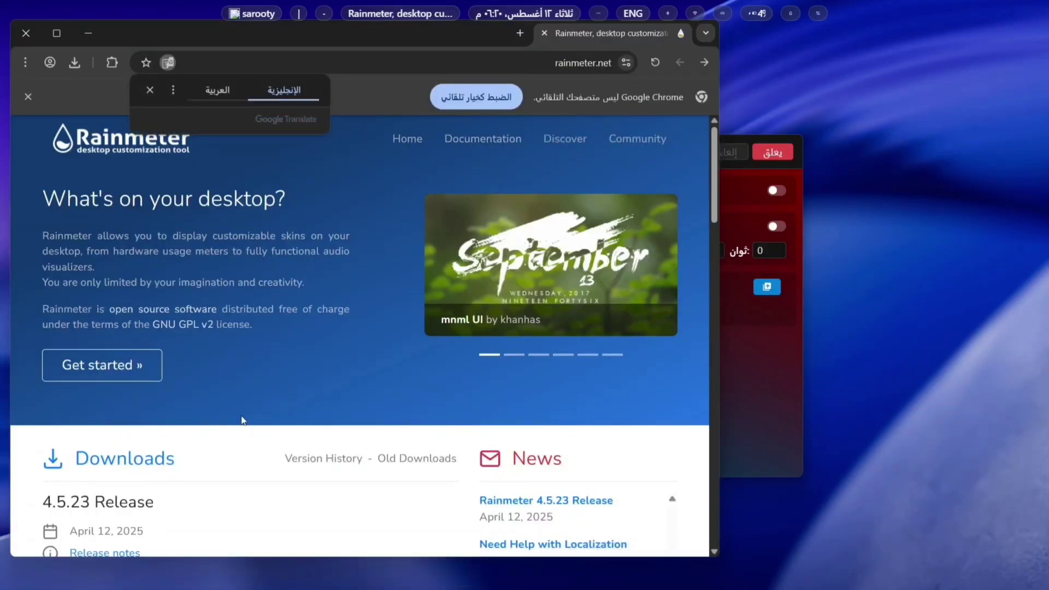
Download the Rainmeter 4.5.23 installer from rainmeter.net in Google Chrome and show it in the downloads folder
scroll(243, 421, down, 2)
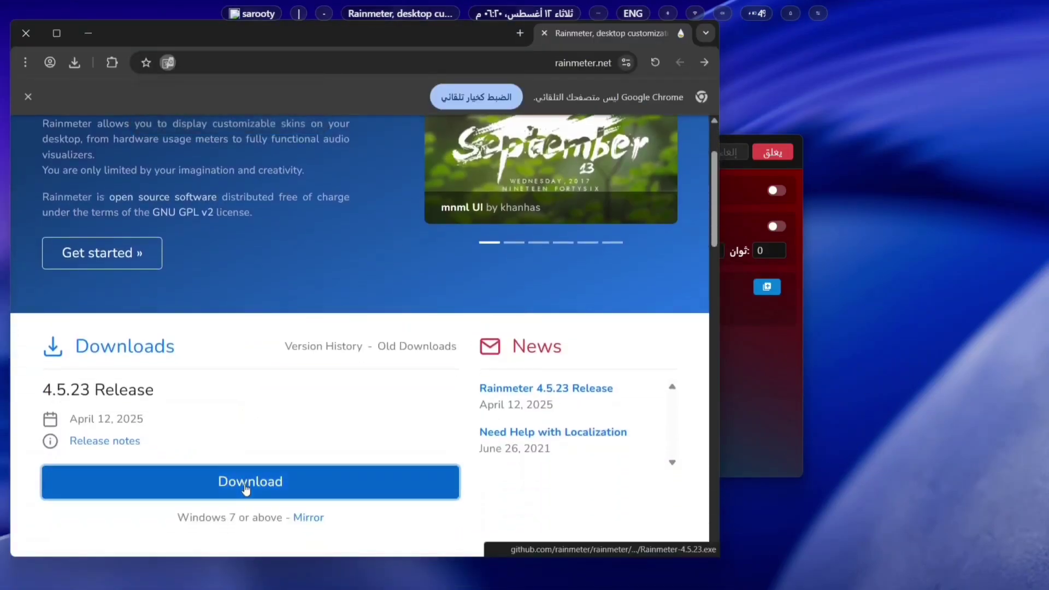
click(246, 481)
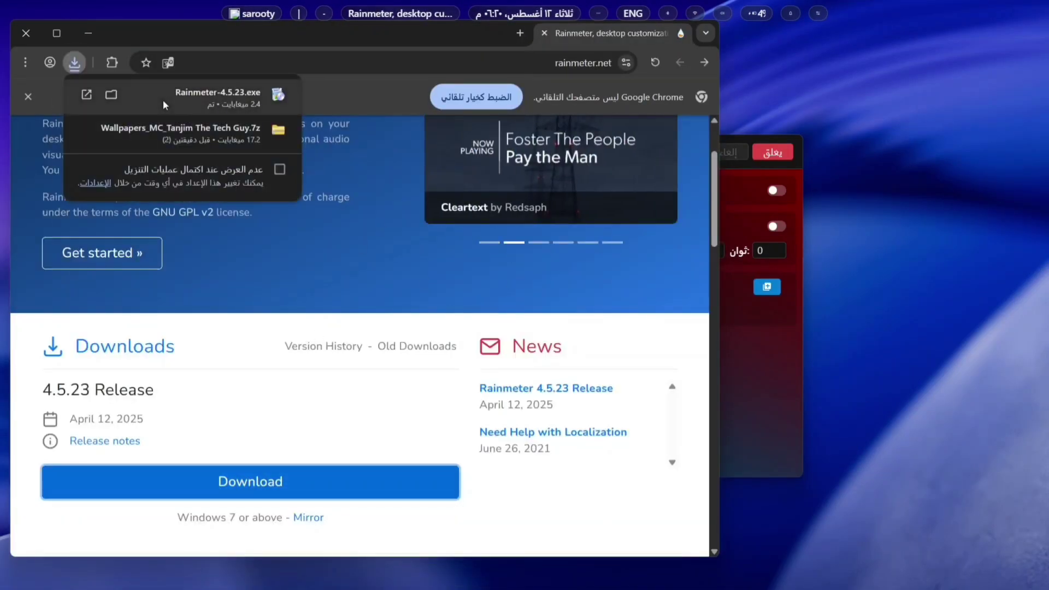
click(111, 95)
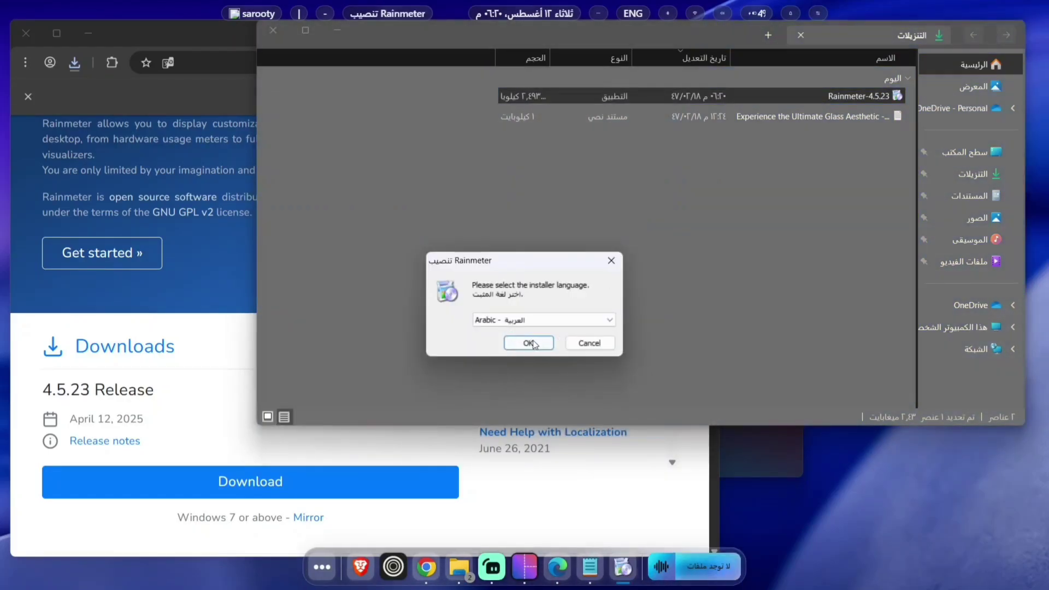
Set the Rainmeter installer language to English and complete the standard installation
click(543, 320)
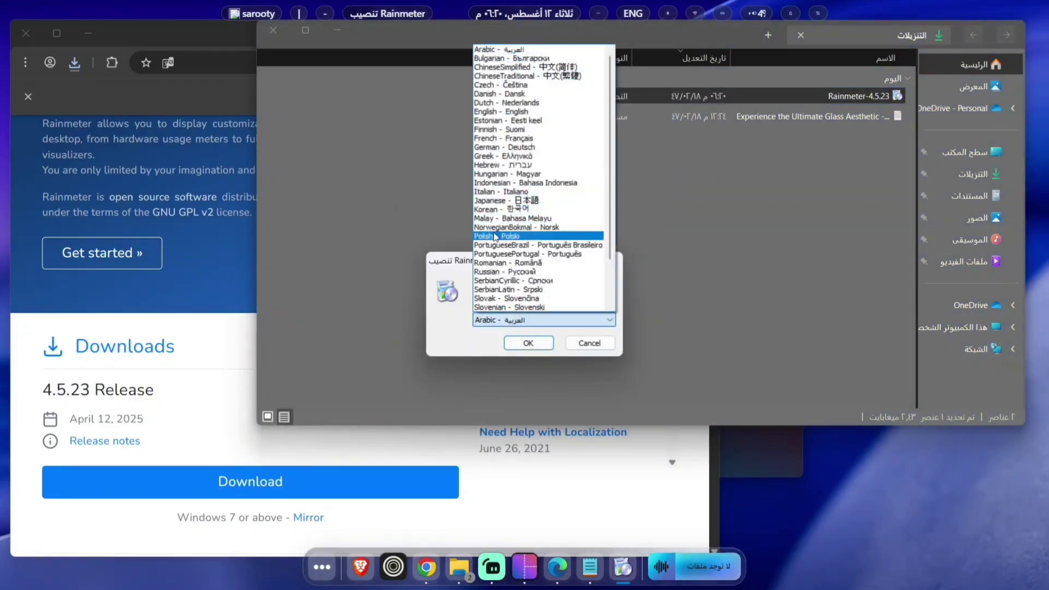
click(503, 111)
click(546, 342)
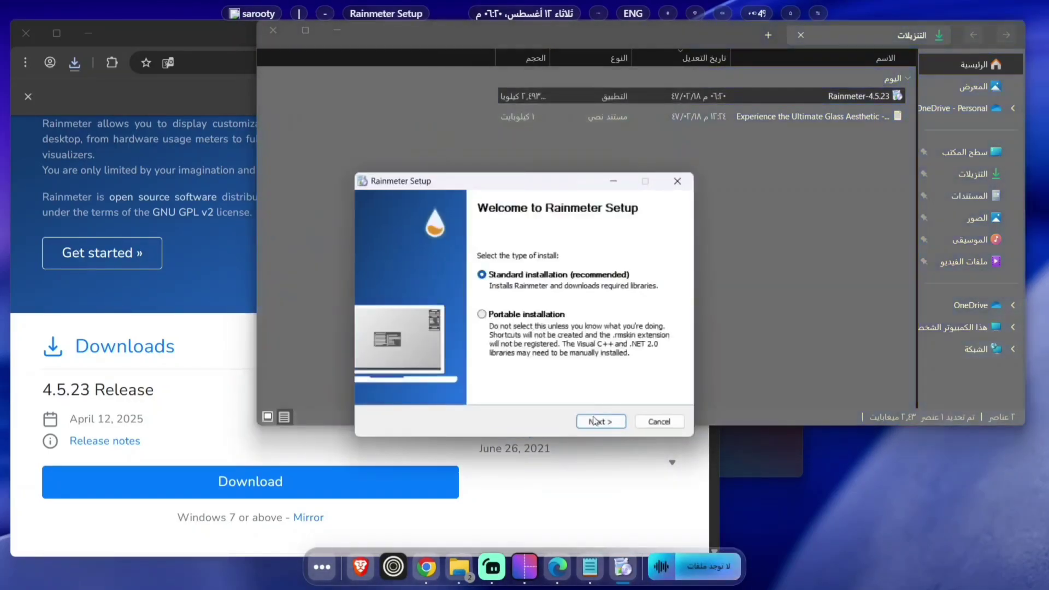
key(Return)
key(Return)
key(Return)
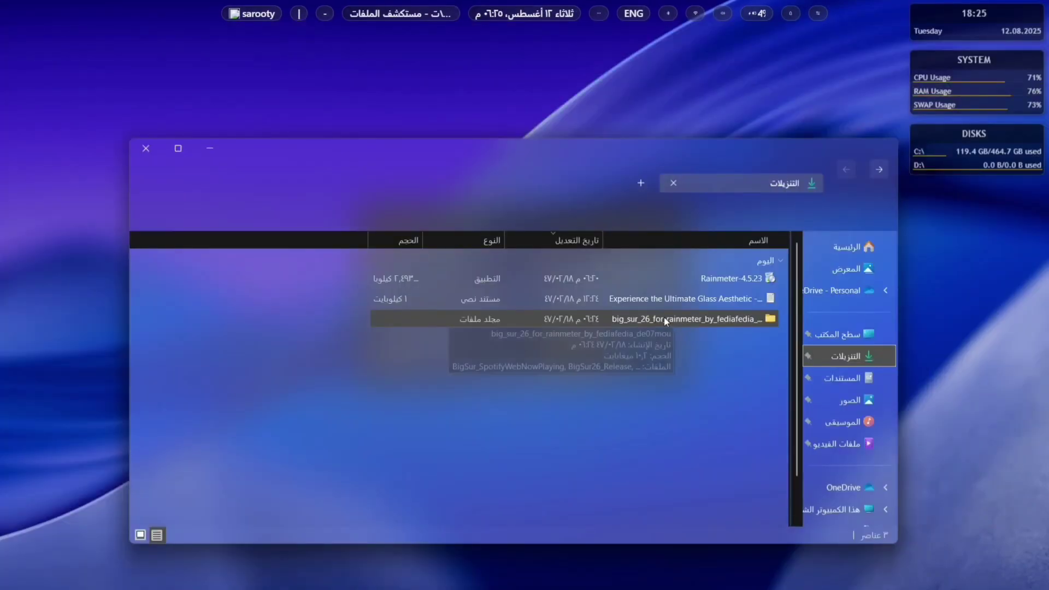
Install BigSur_SpotifyWebNowPlaying from the downloaded big_sur_26_for_rainmeter folder, leaving out the WebNowPlaying.dll plugin
double_click(664, 320)
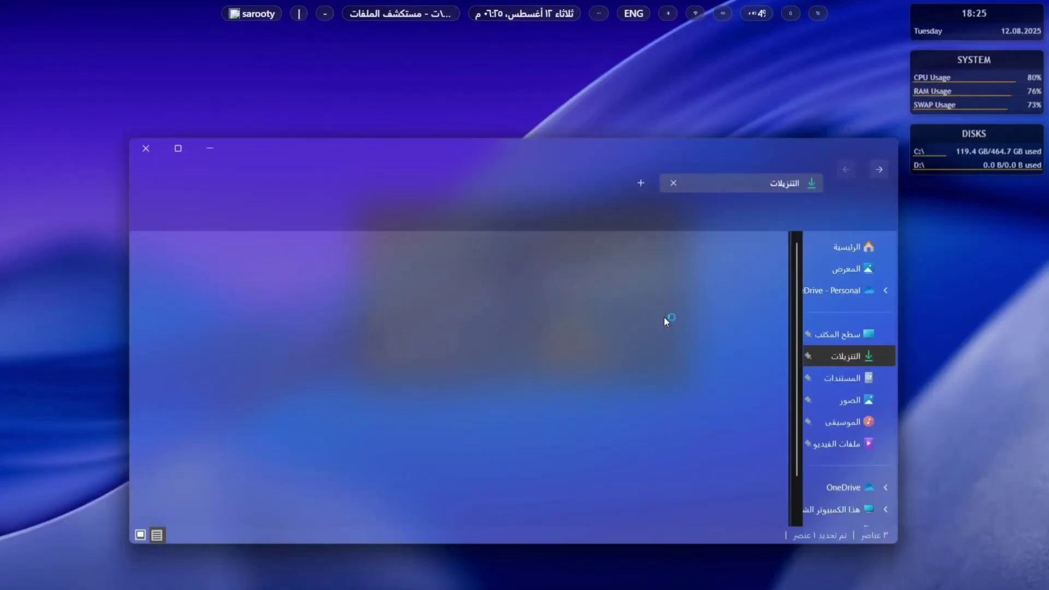
double_click(684, 279)
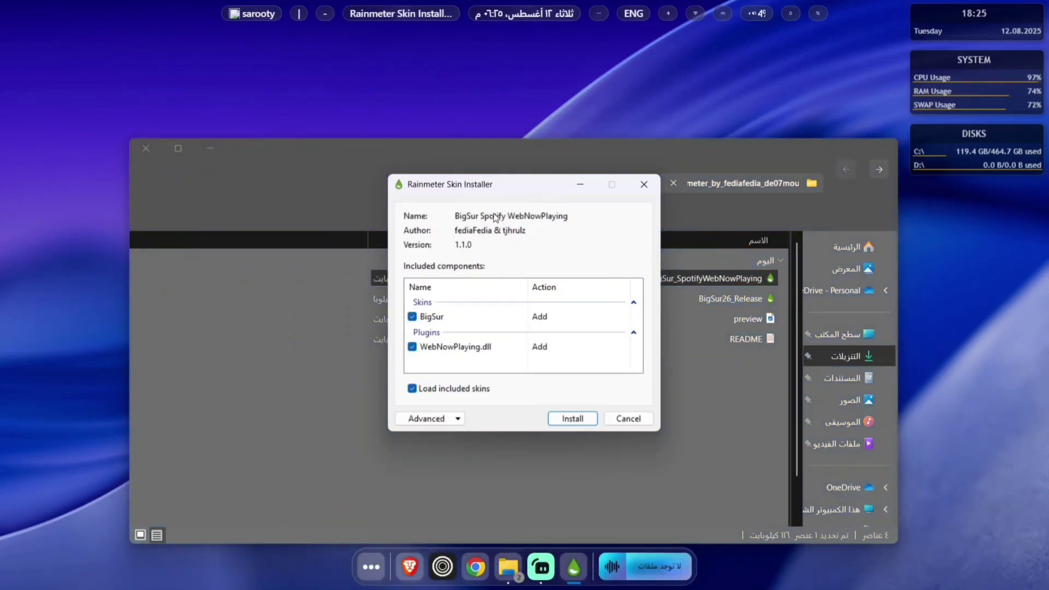
click(412, 350)
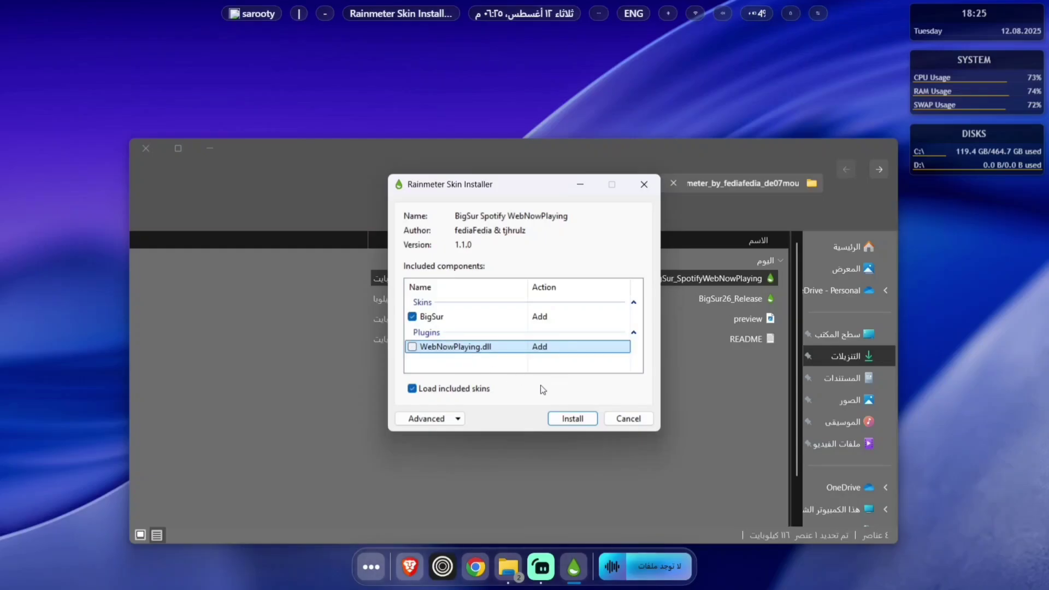
click(555, 421)
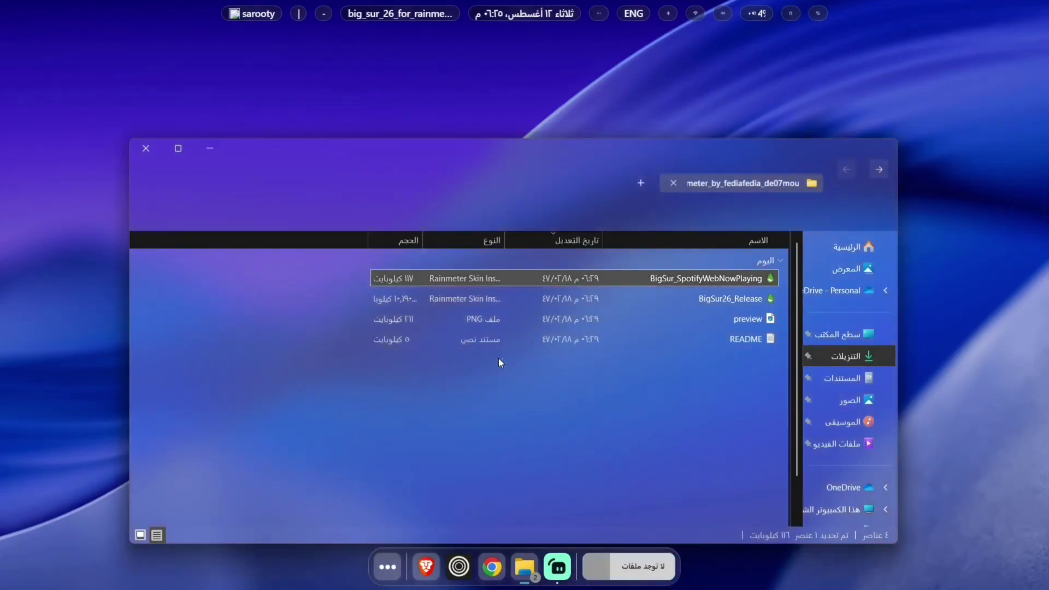
Install the BigSur26_Release skin with its included layout, and apply the theme in English using the layout with a separate clock and widget grid
double_click(730, 298)
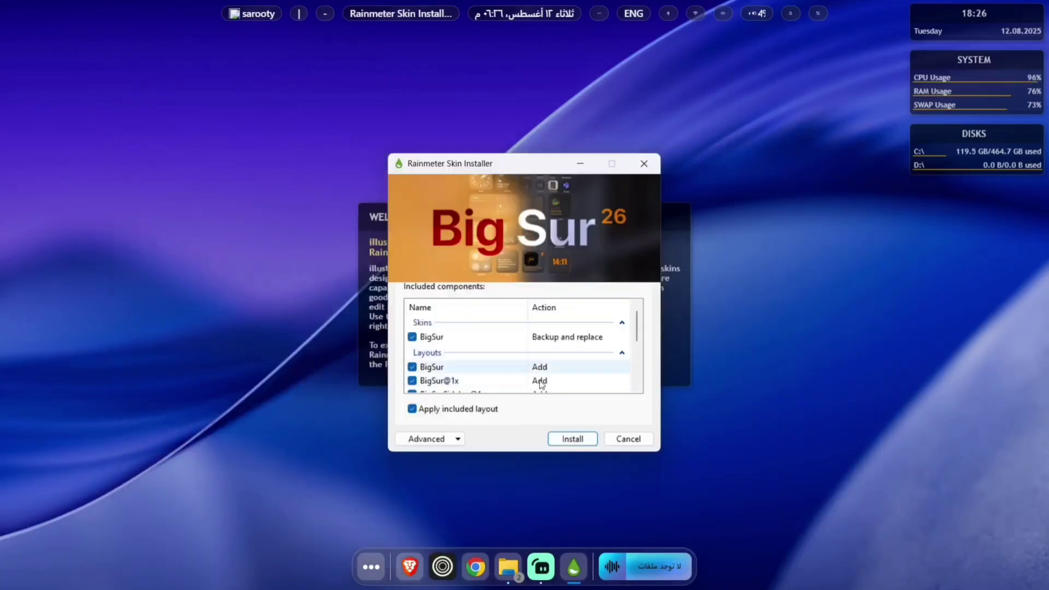
click(572, 438)
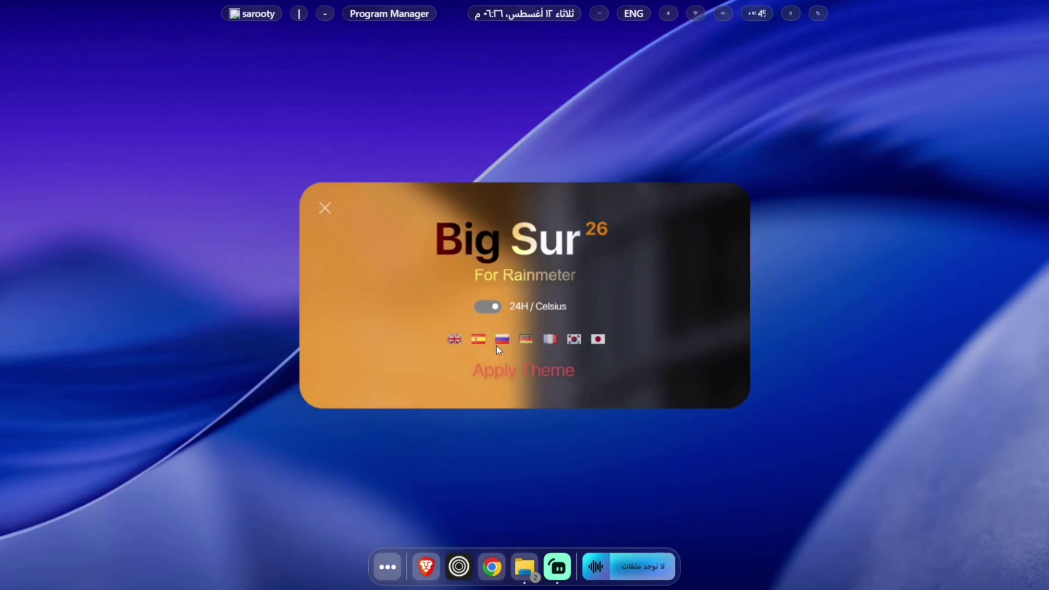
click(457, 340)
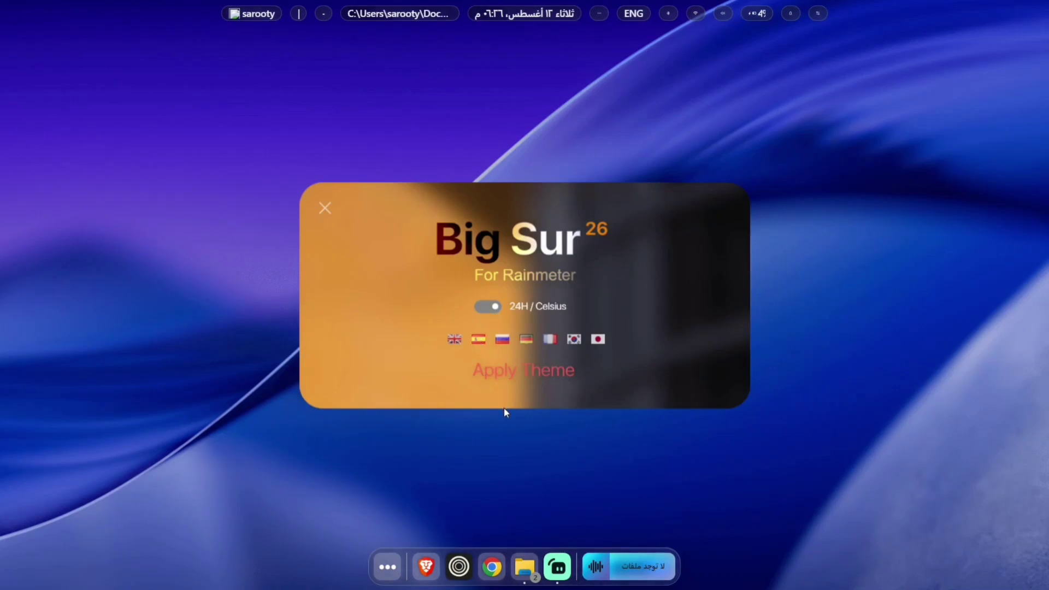
click(491, 374)
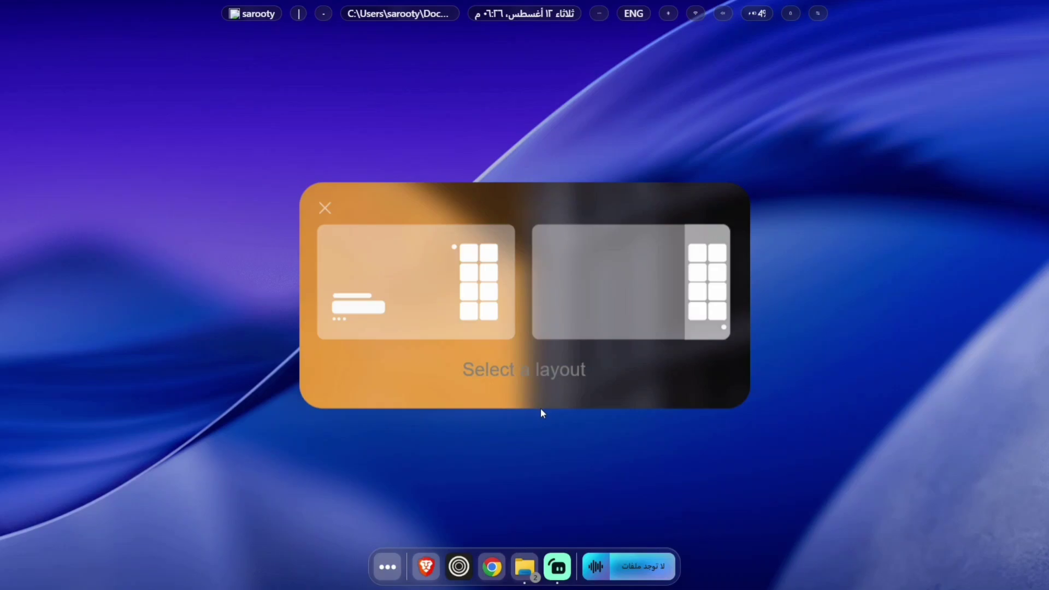
click(432, 301)
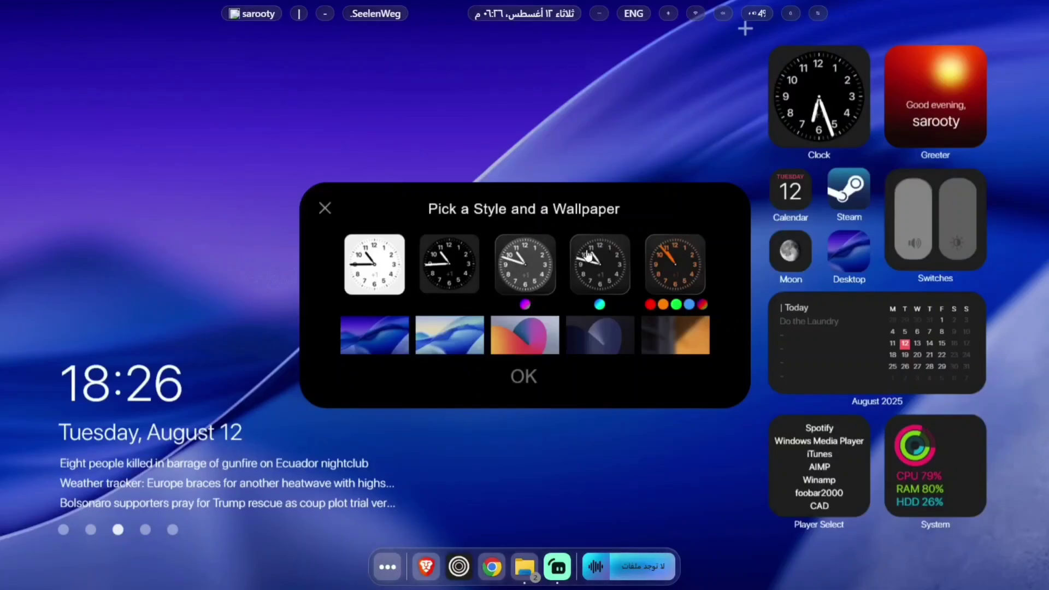
Apply the translucent glass style with white clock hands, the third style option, to the Big Sur widgets
click(520, 274)
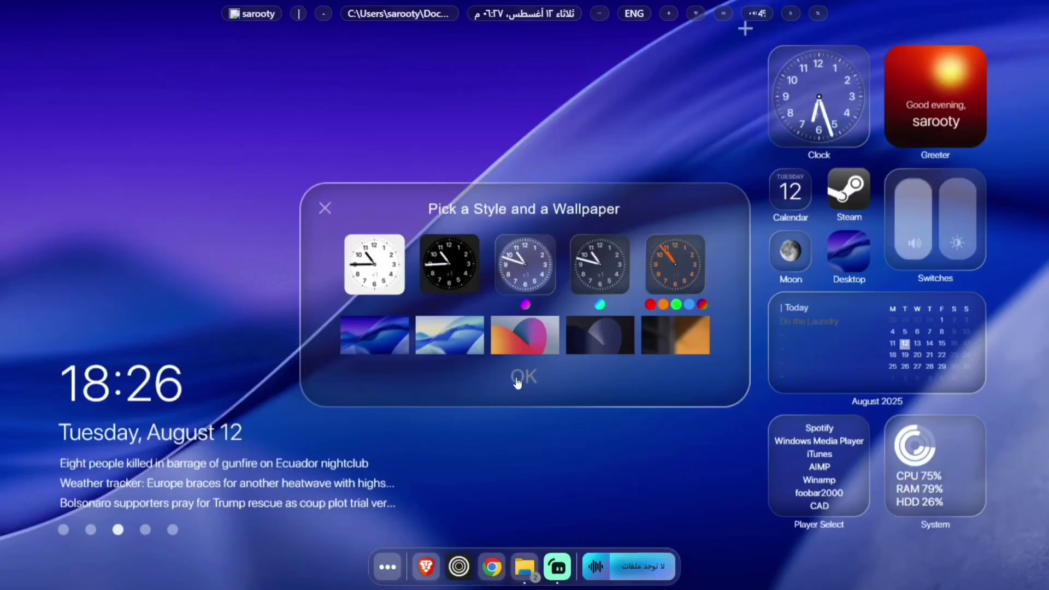
click(537, 393)
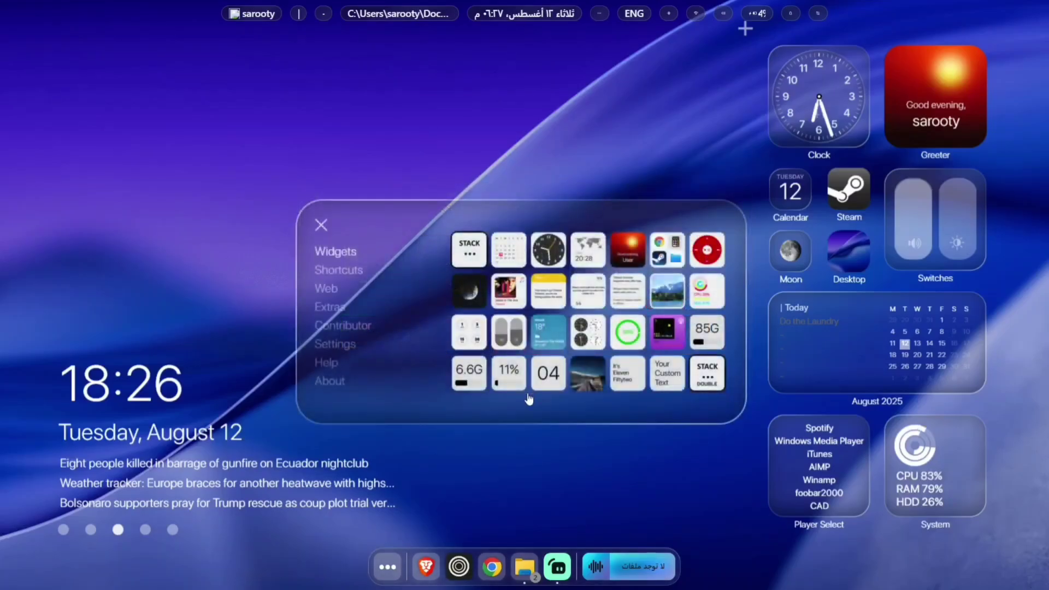
Remove the Clock and Greeter widgets and put a RAM widget in the Greeter's place above Switches
right_click(849, 126)
click(918, 112)
right_click(935, 109)
click(948, 129)
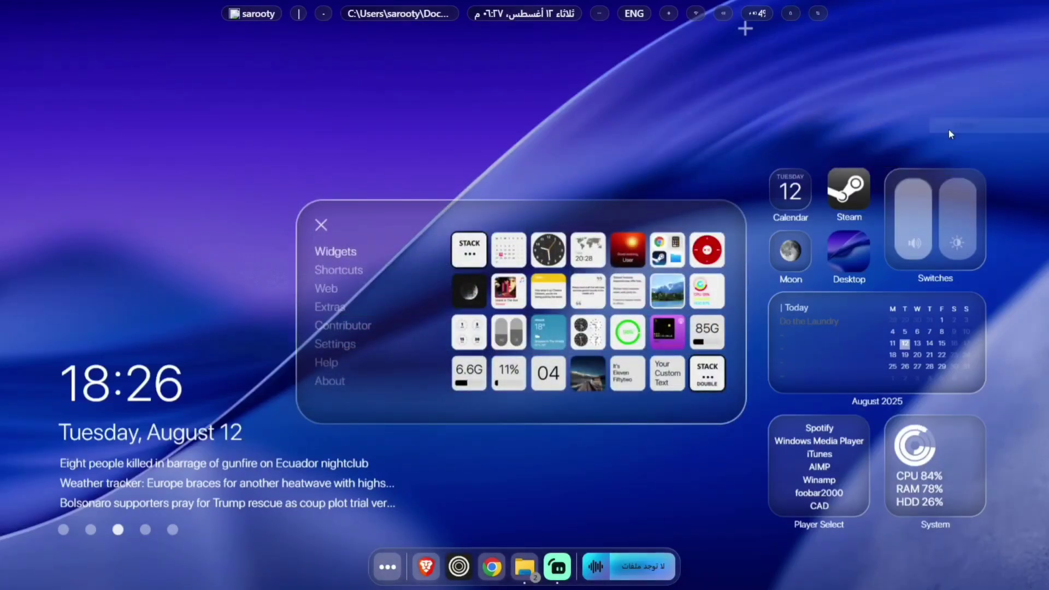
click(469, 373)
drag(54, 62, 931, 109)
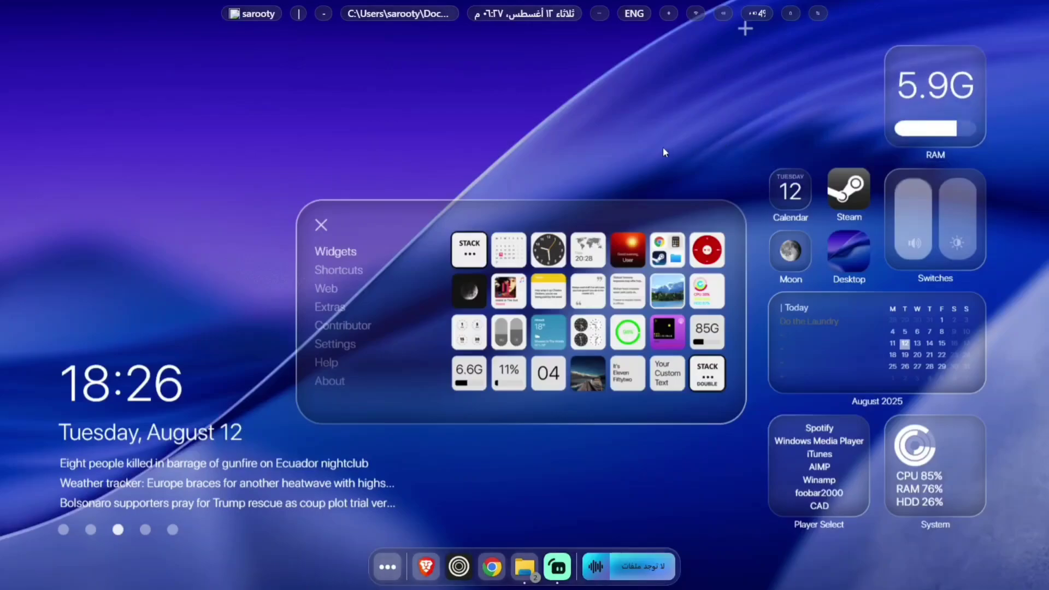
Add a Discord shortcut beside the RAM widget and switch it to the large card variant
click(324, 274)
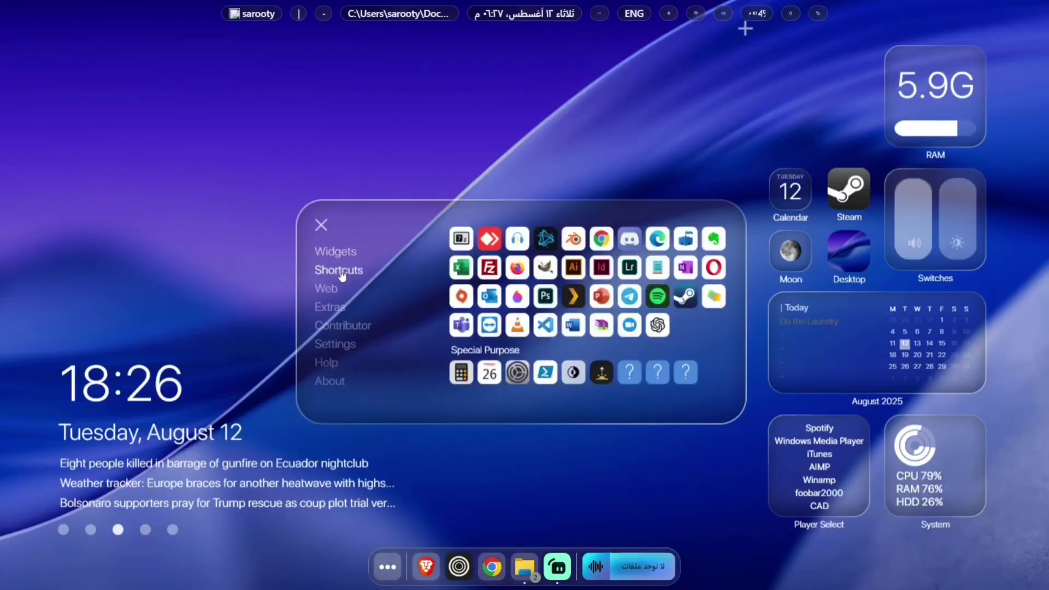
click(630, 238)
drag(630, 238, 818, 109)
right_click(814, 121)
click(865, 184)
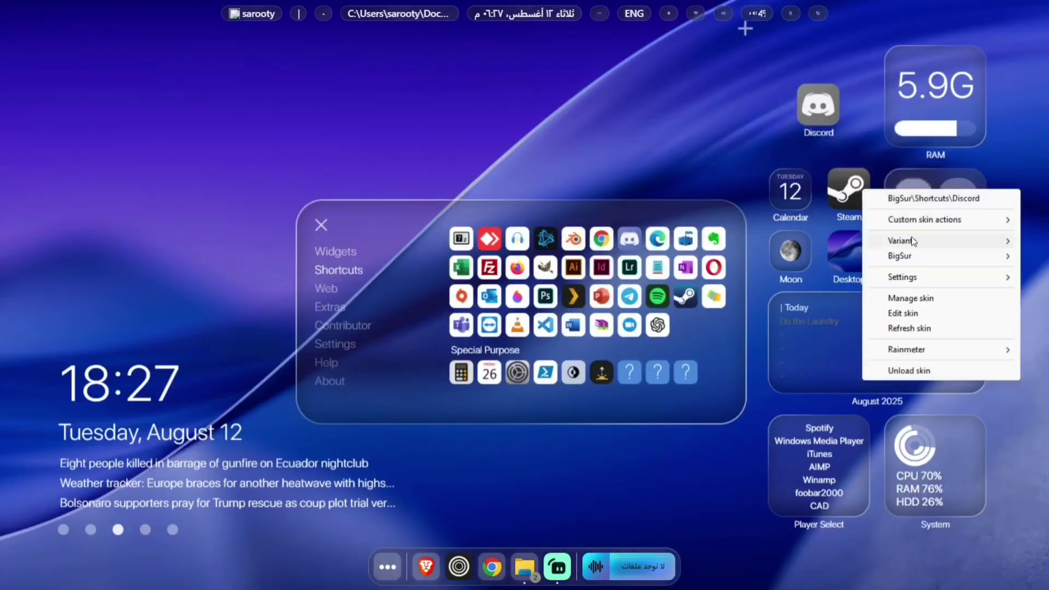
mouse_move(902, 236)
click(806, 261)
Add a TeamViewer shortcut in the large card variant and place it in the bottom widget row, beside the media player widget
click(489, 325)
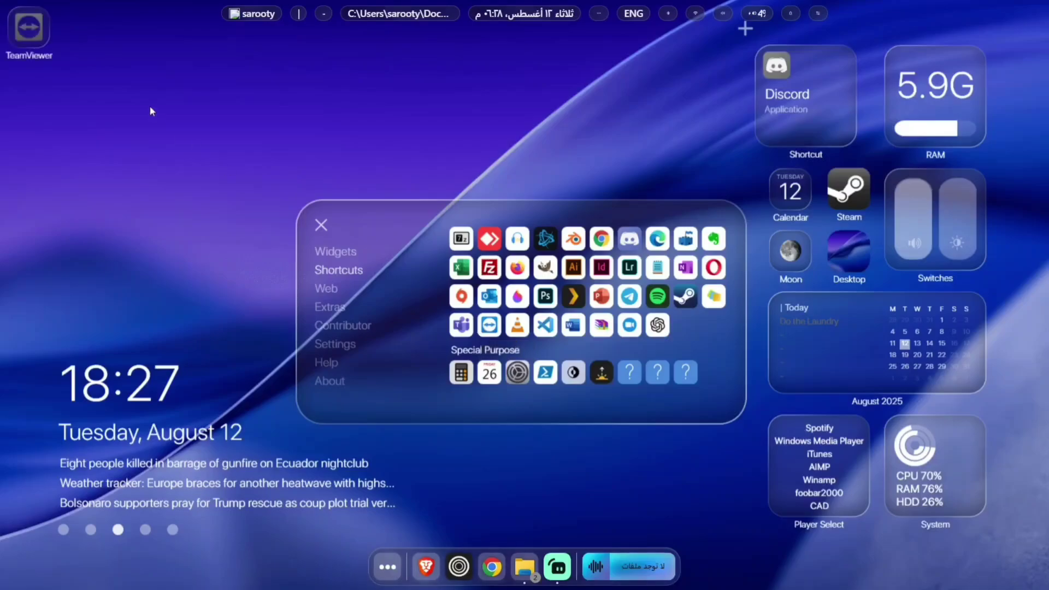
drag(30, 29, 679, 112)
right_click(679, 115)
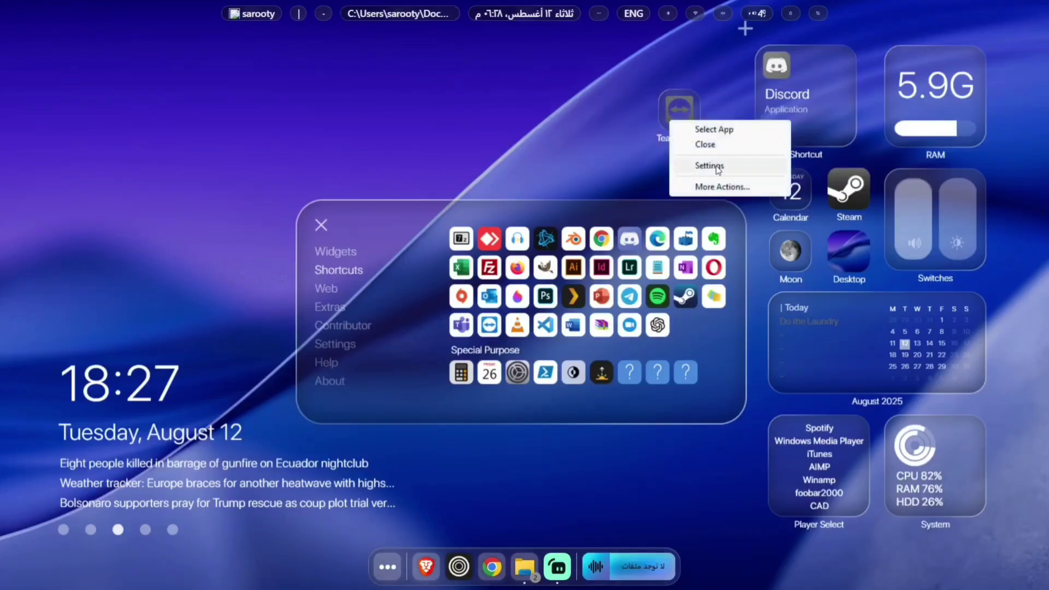
click(716, 184)
mouse_move(780, 261)
click(694, 256)
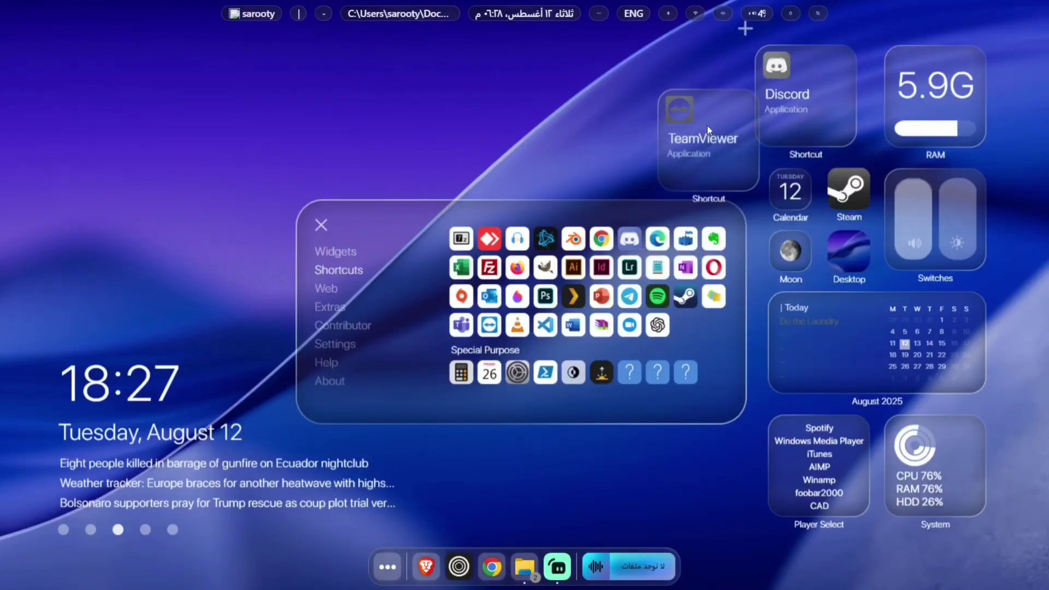
click(321, 224)
drag(687, 150, 681, 487)
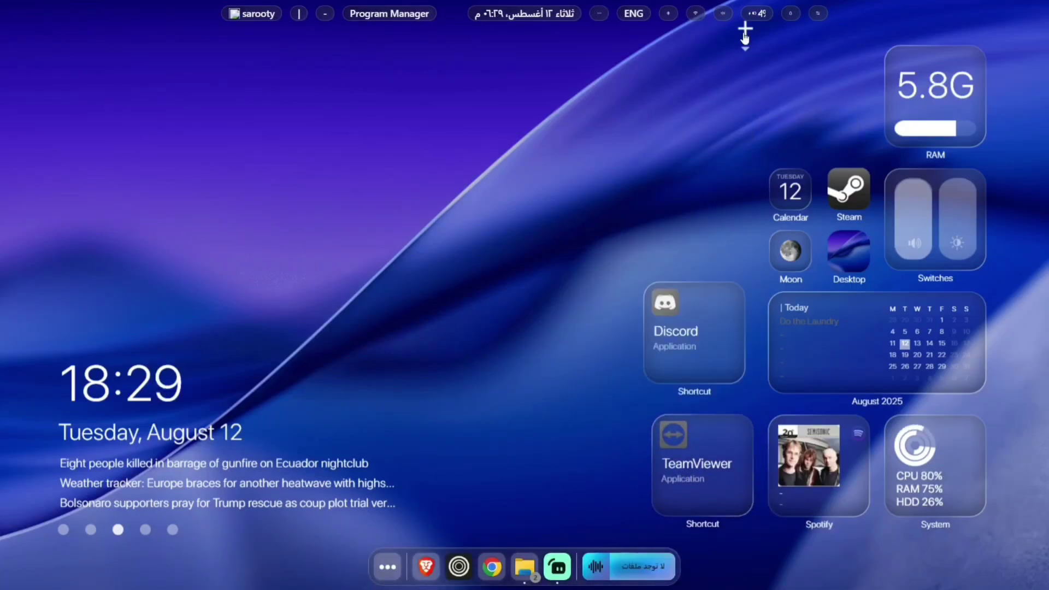
Hide the name labels under the desktop widgets in the Big Sur settings and close the widget gallery
click(746, 28)
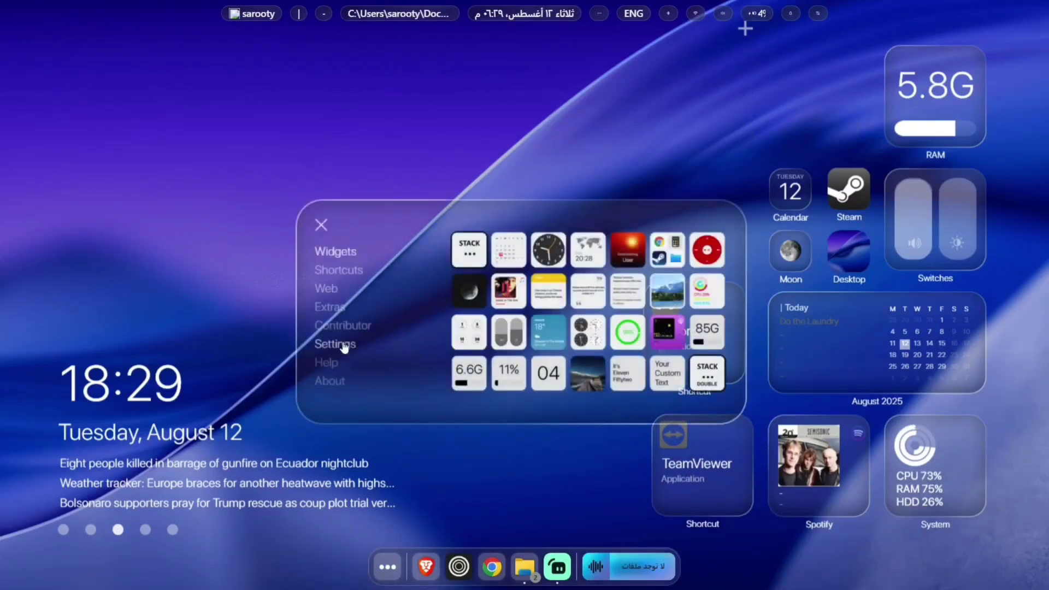
click(335, 343)
click(552, 229)
click(321, 224)
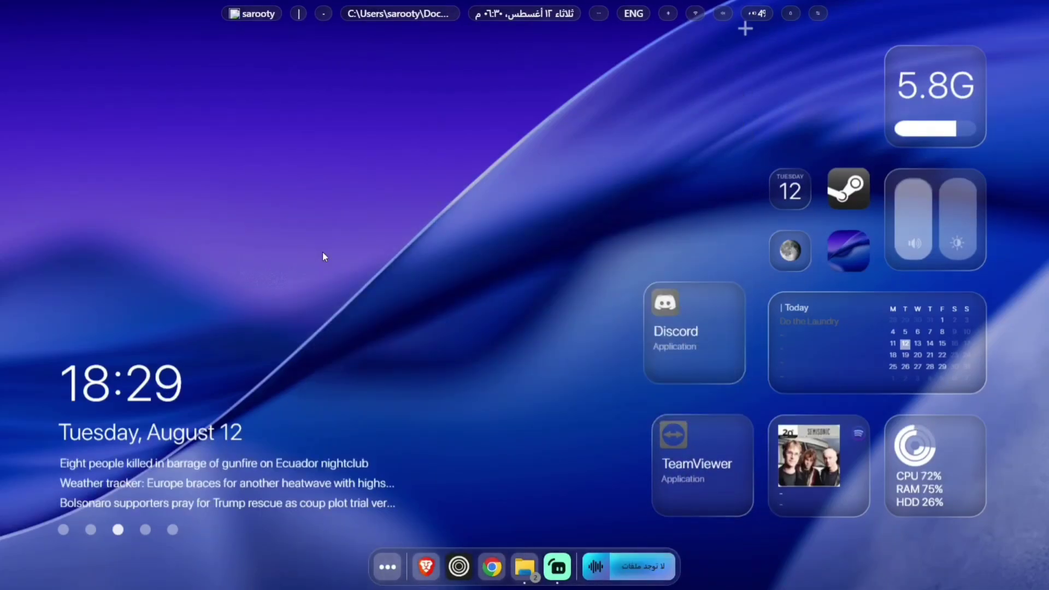